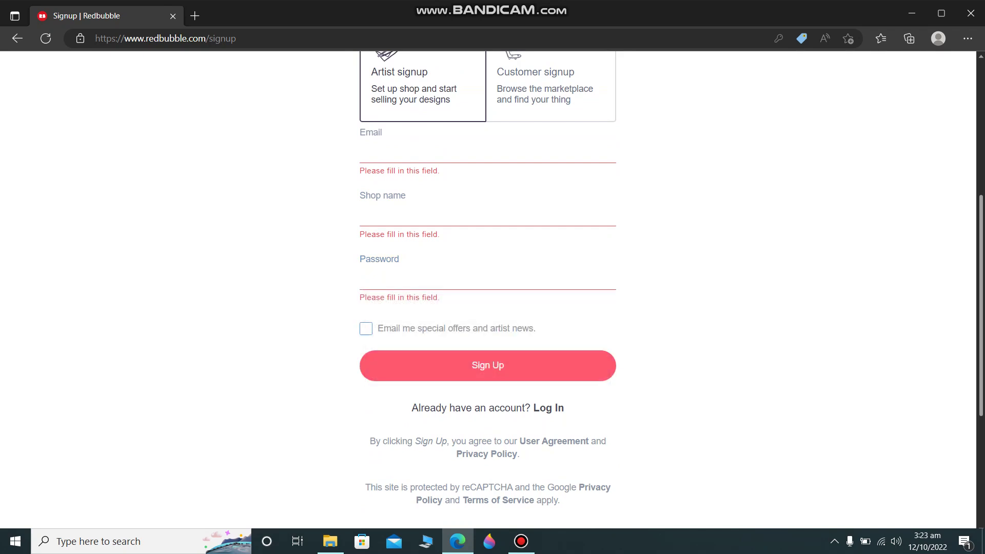
scroll(693, 308, down, 1)
scroll(693, 308, up, 1)
scroll(487, 287, up, 5)
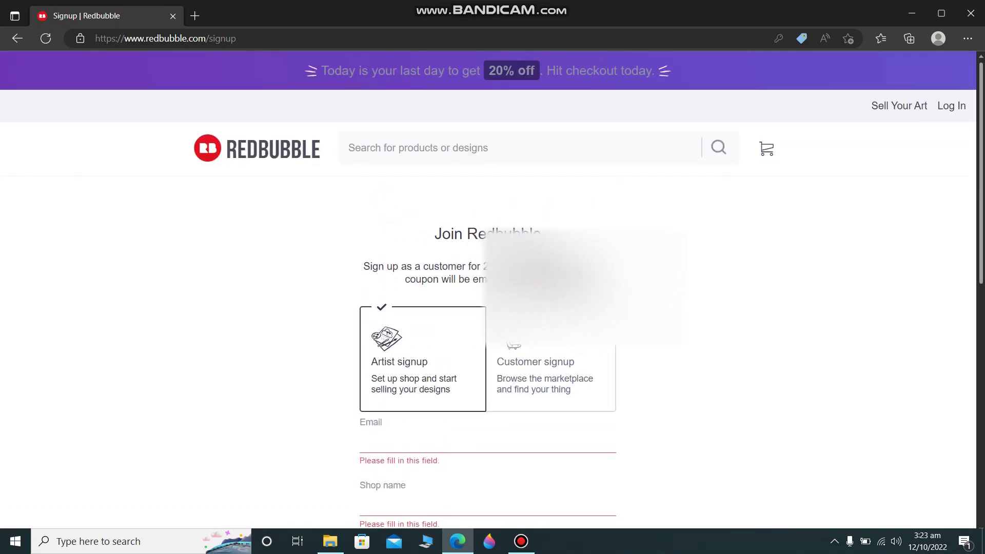
Step: Open Gmail in a new browser tab and search the mailbox for "red bubble"
key(ctrl+t)
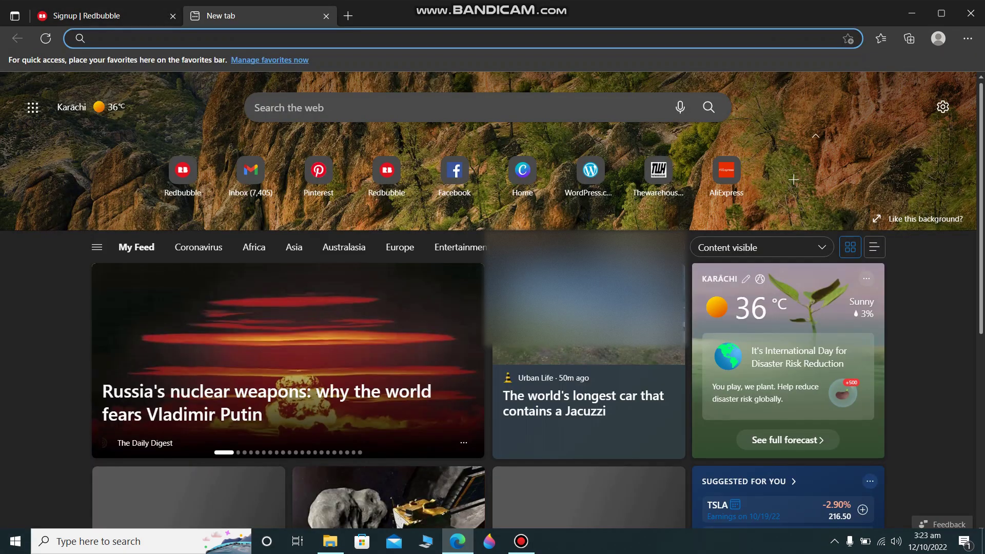
text(gmail)
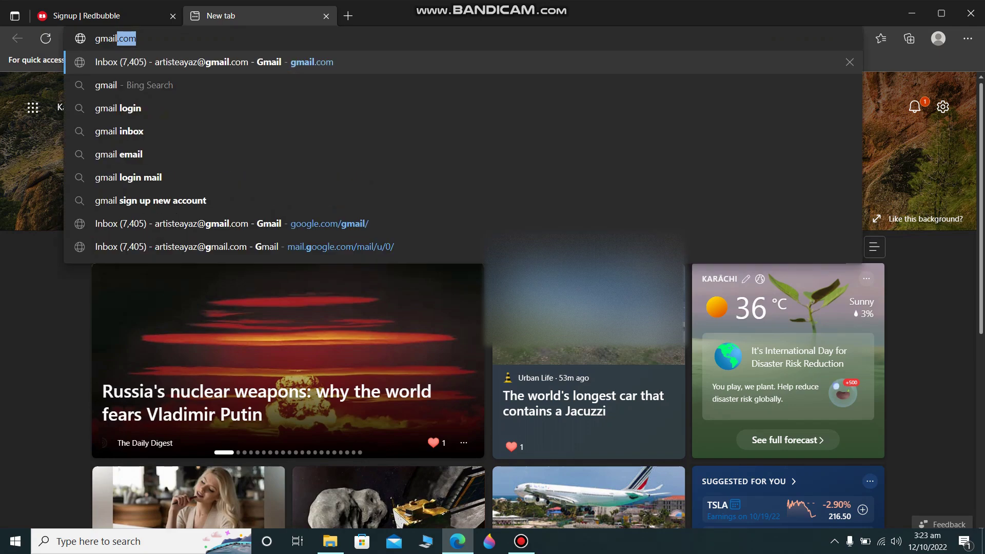
key(Return)
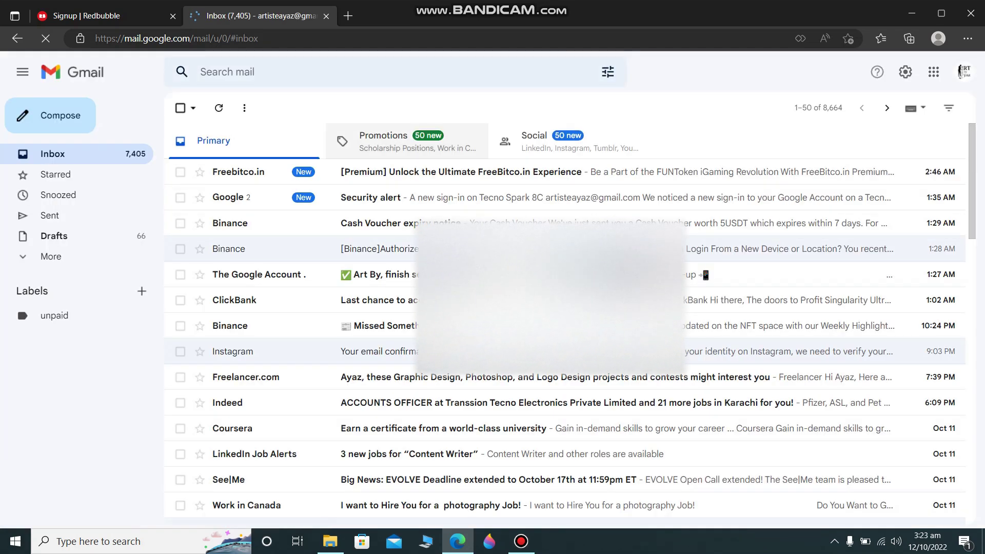
click(227, 72)
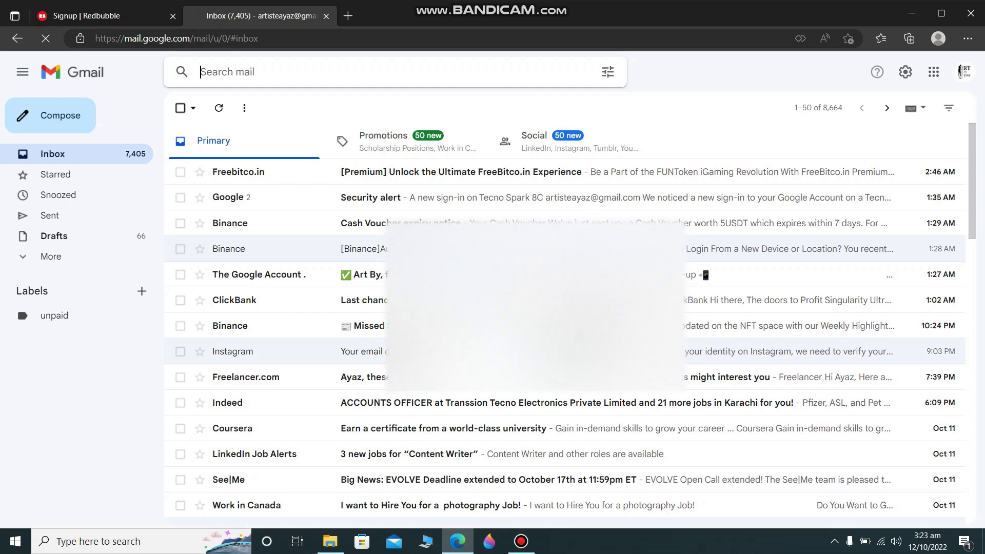
text(red  bubble)
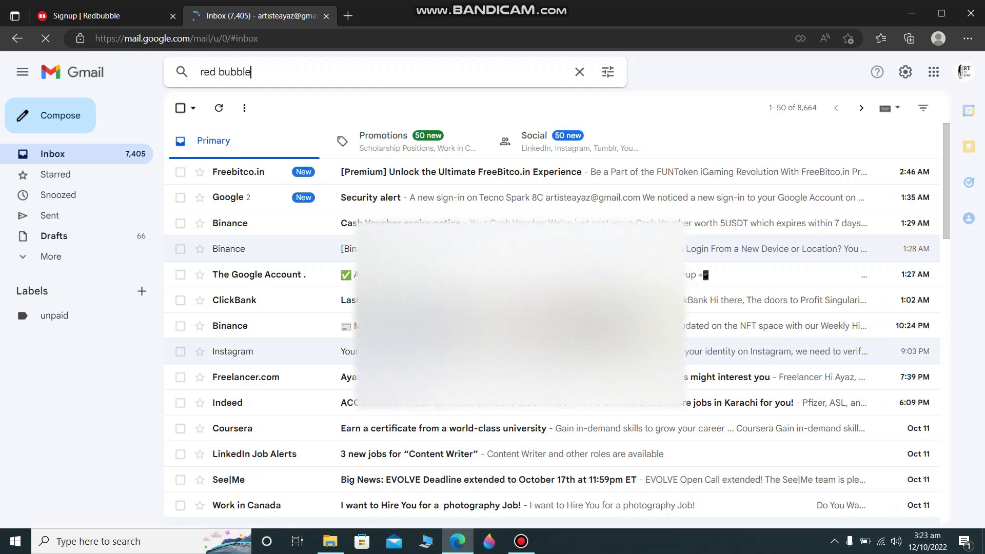
key(Return)
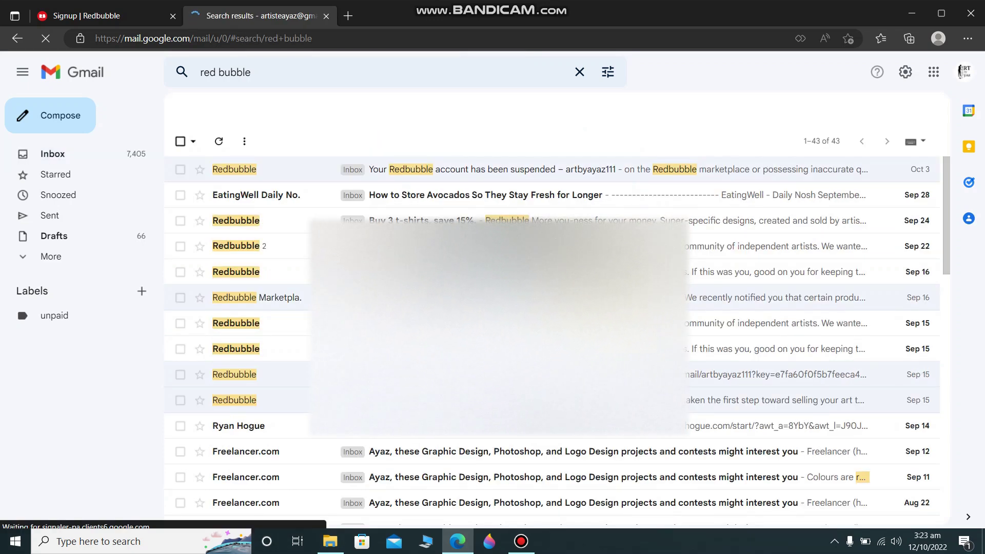
Step: Open the Redbubble account suspension email, read through its reasons and further information, and close the mail tab
click(492, 170)
scroll(491, 205, down, 4)
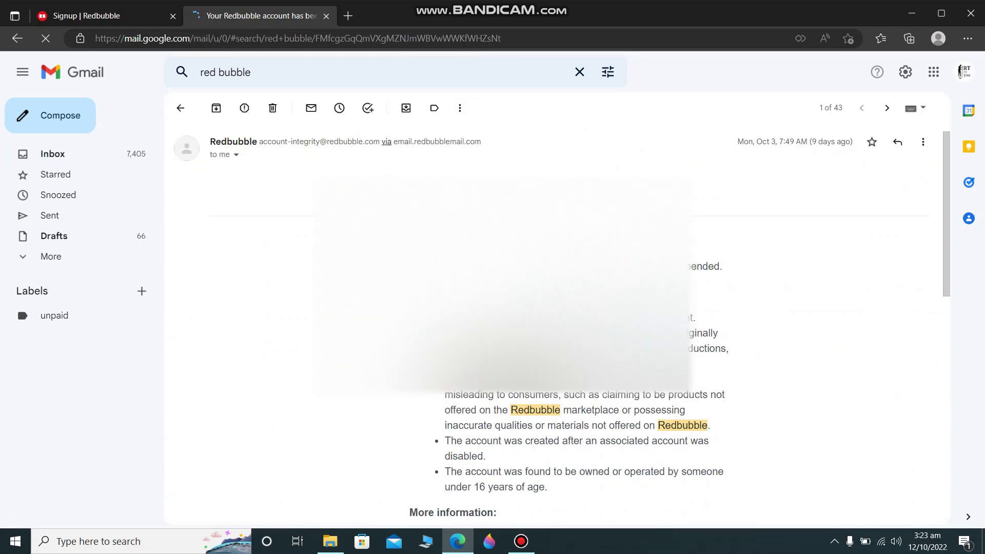
scroll(564, 307, up, 5)
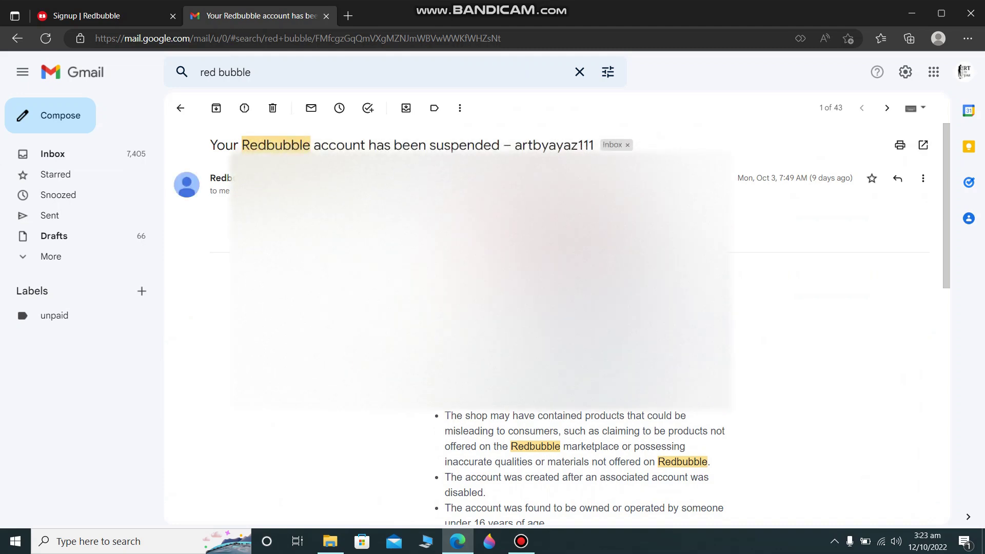
scroll(514, 308, down, 5)
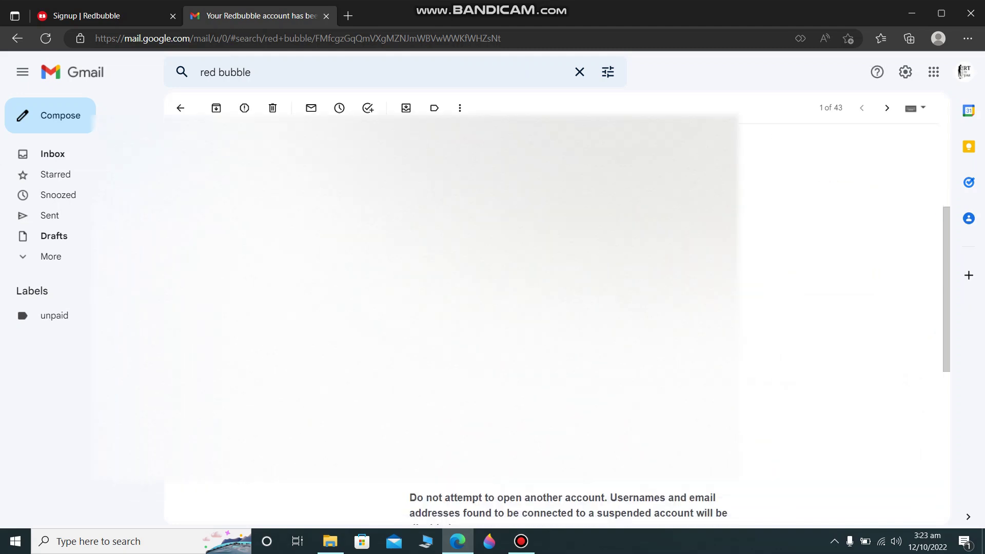
scroll(513, 308, up, 5)
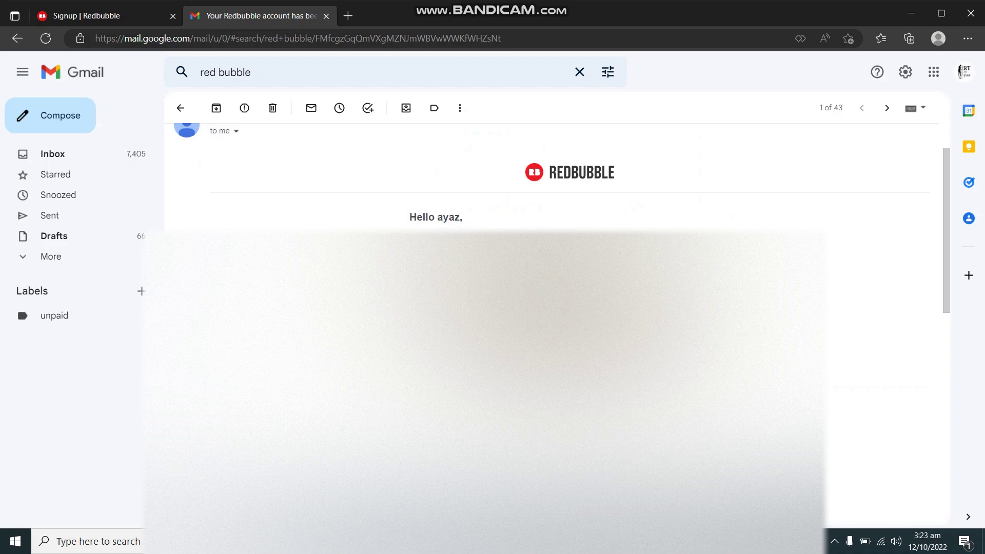
scroll(565, 308, down, 5)
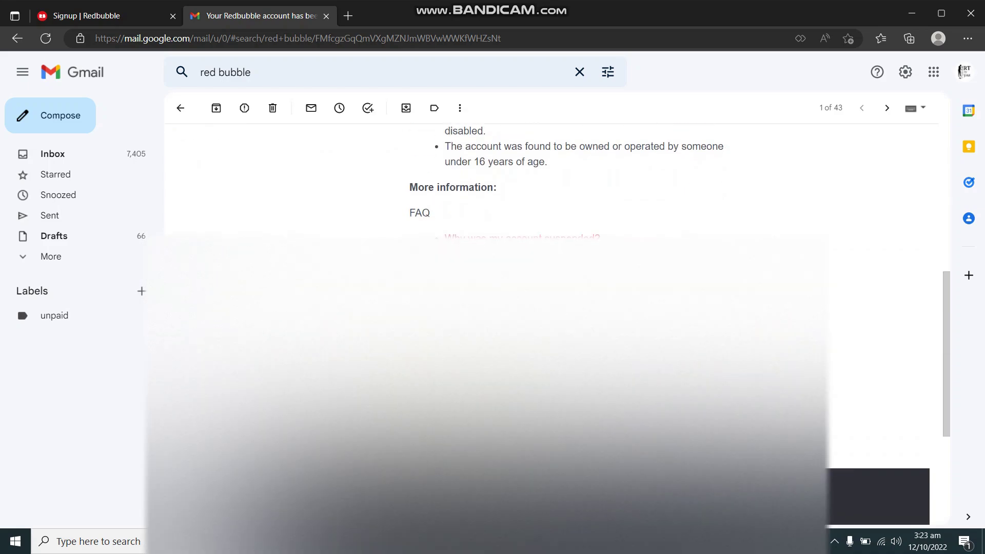
scroll(564, 308, up, 10)
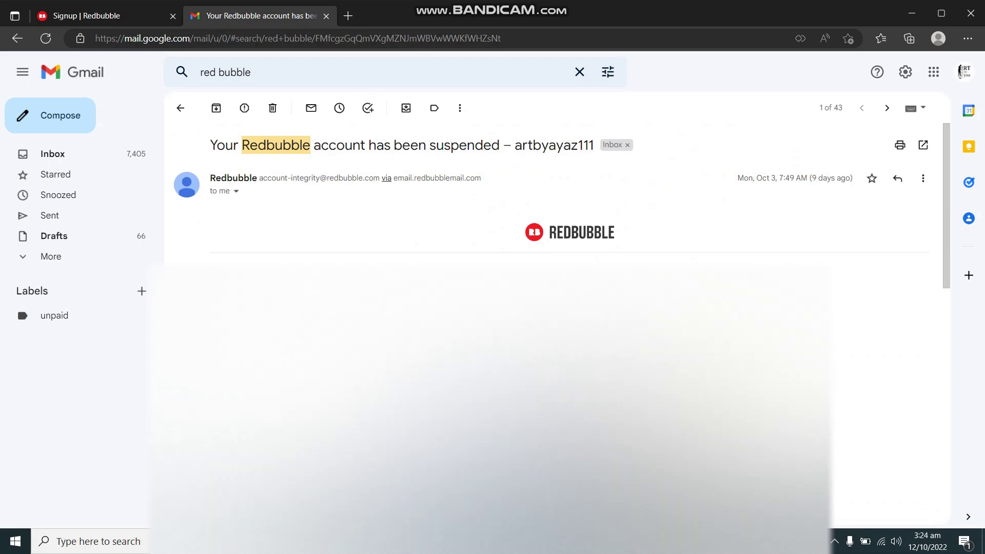
click(254, 73)
key(Escape)
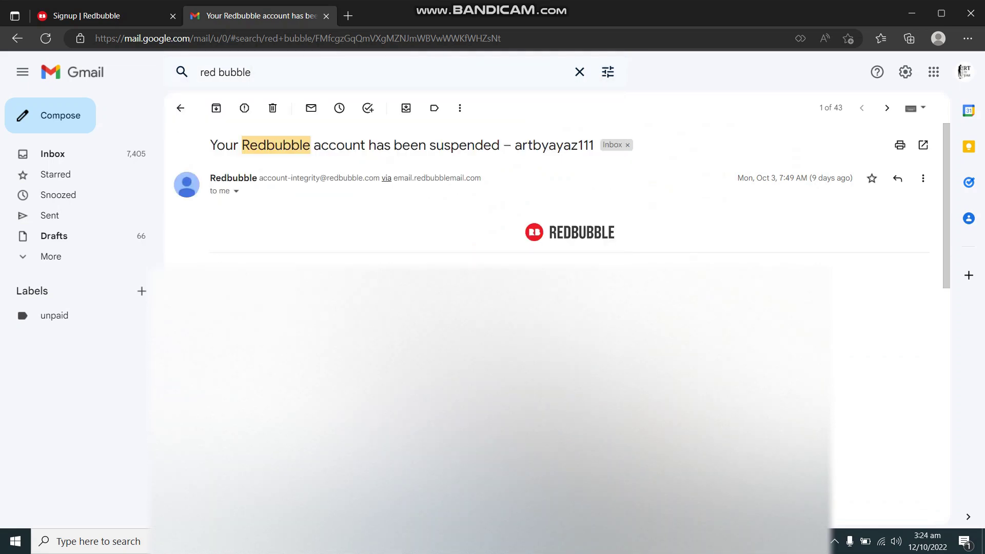
scroll(565, 308, down, 6)
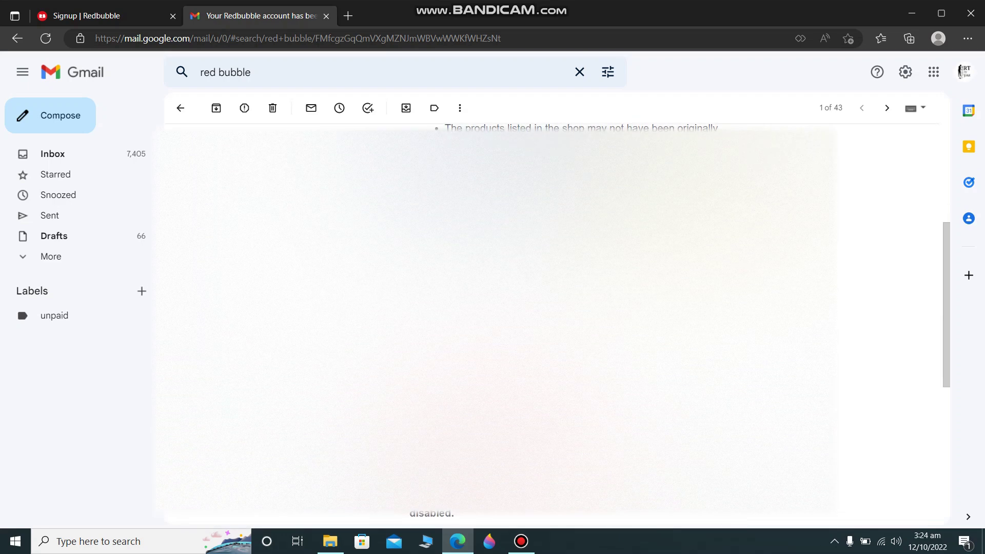
scroll(565, 308, down, 4)
scroll(565, 308, up, 4)
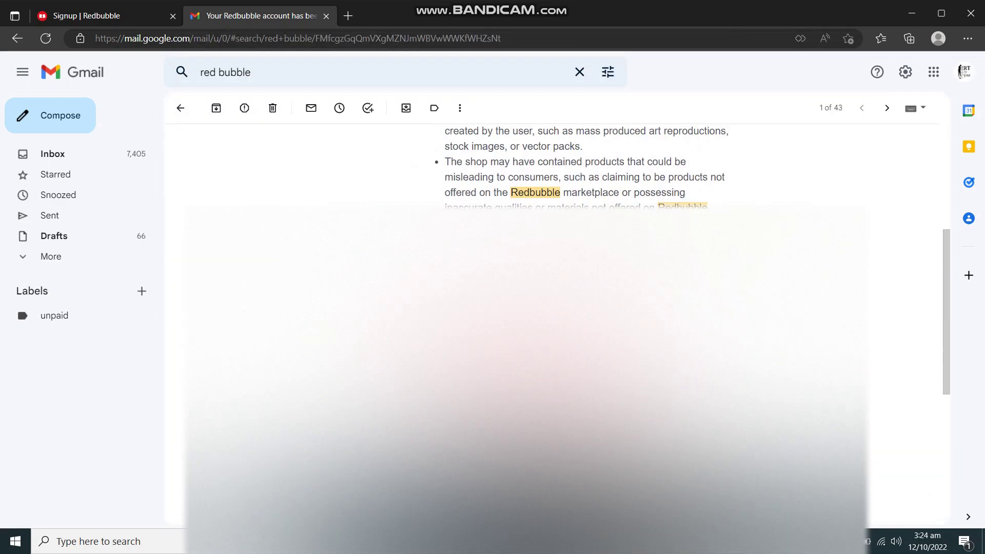
key(ctrl+w)
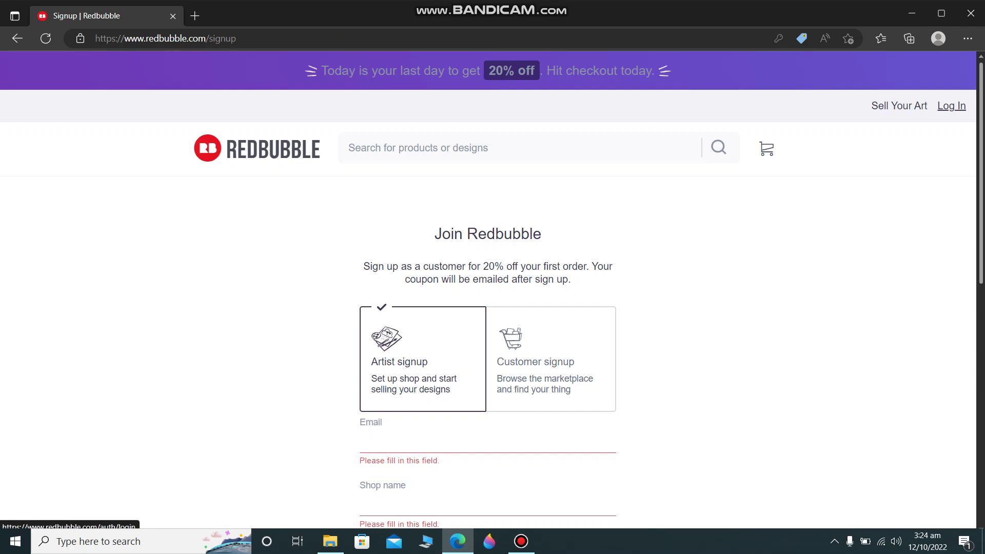
Step: Open the Redbubble login form, fill in the saved username and its password instead of the email login, and log in
click(952, 106)
click(493, 239)
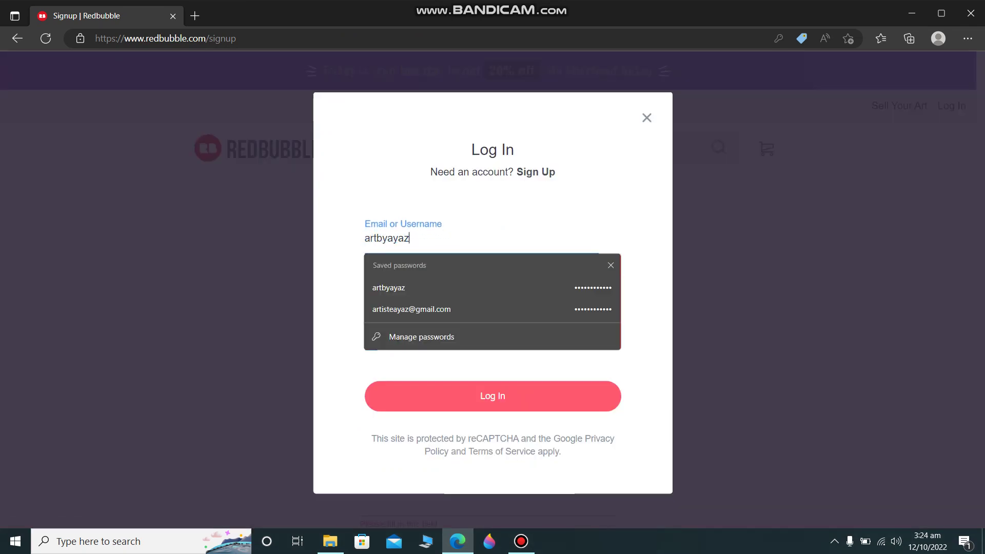
key(Down)
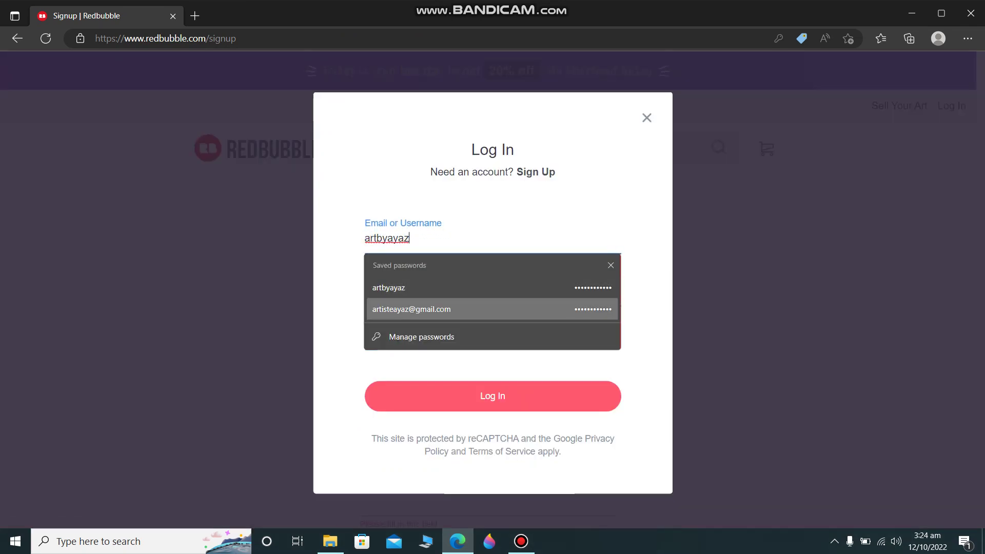
key(Return)
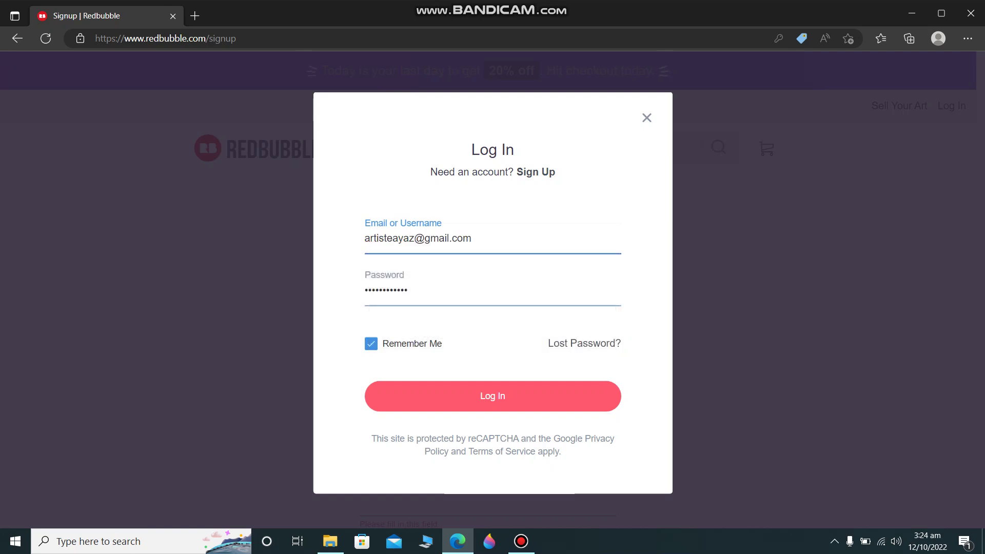
triple_click(419, 239)
key(Down)
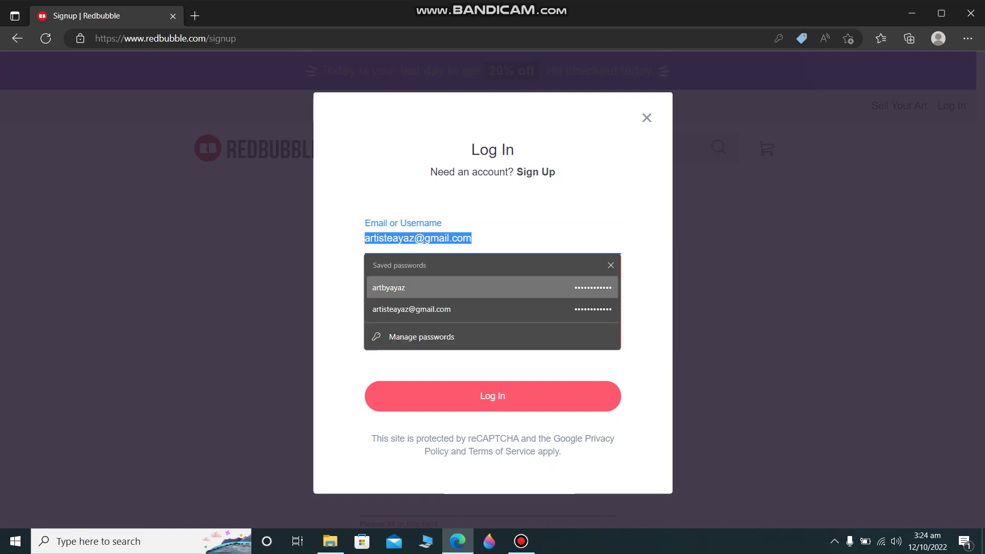
key(Return)
key(Return)
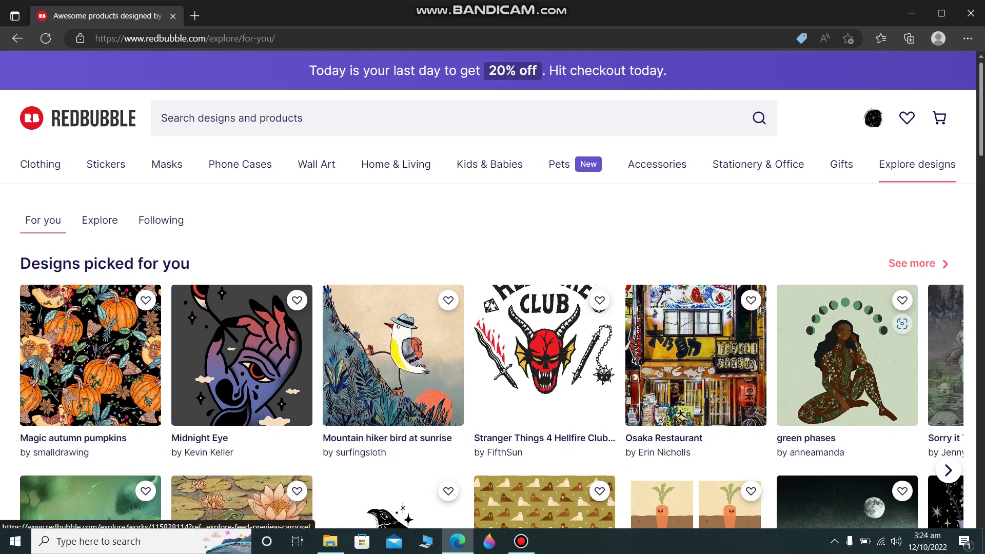
Step: Open the "Halloween pumpkin and crow" design from the picked designs and view its Essential T-Shirt product page
scroll(872, 359, down, 3)
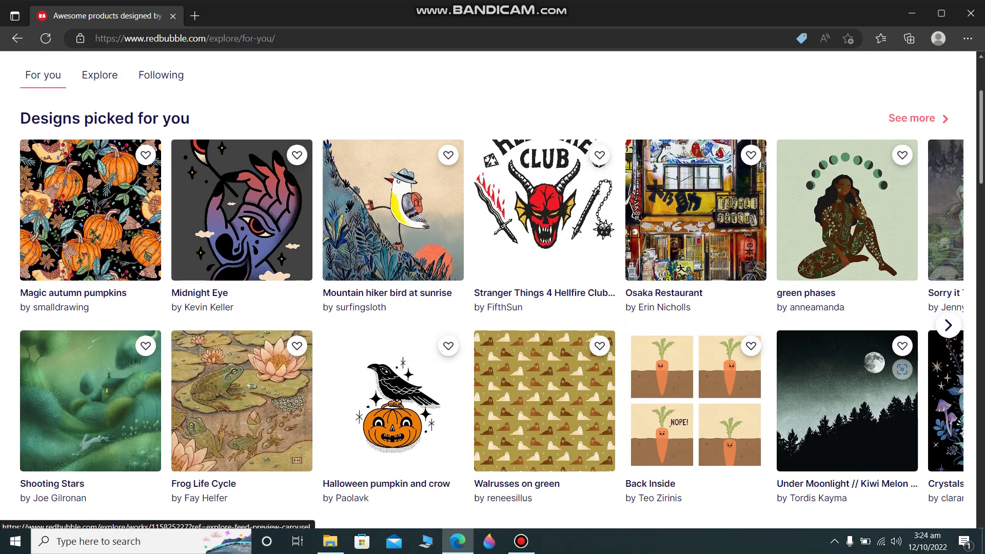
click(392, 406)
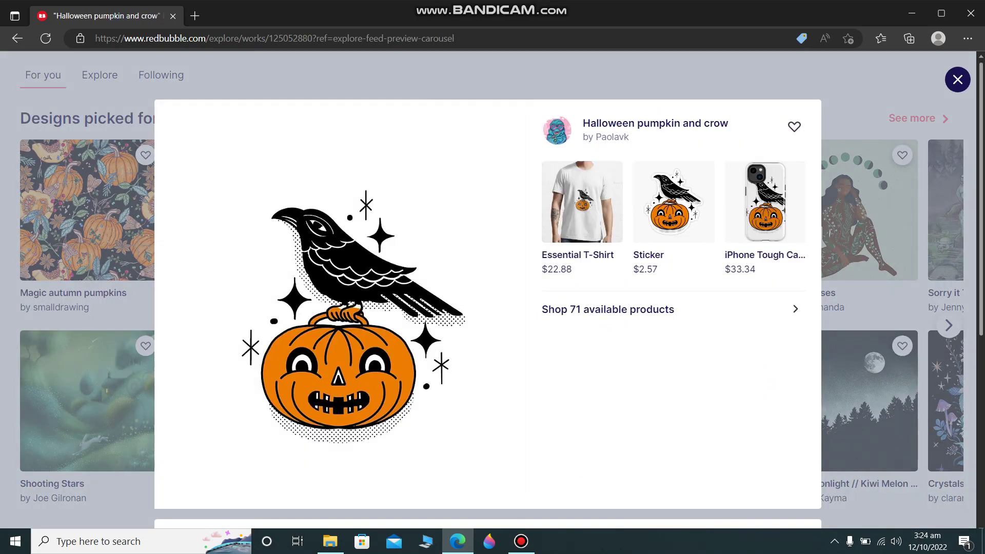
click(582, 215)
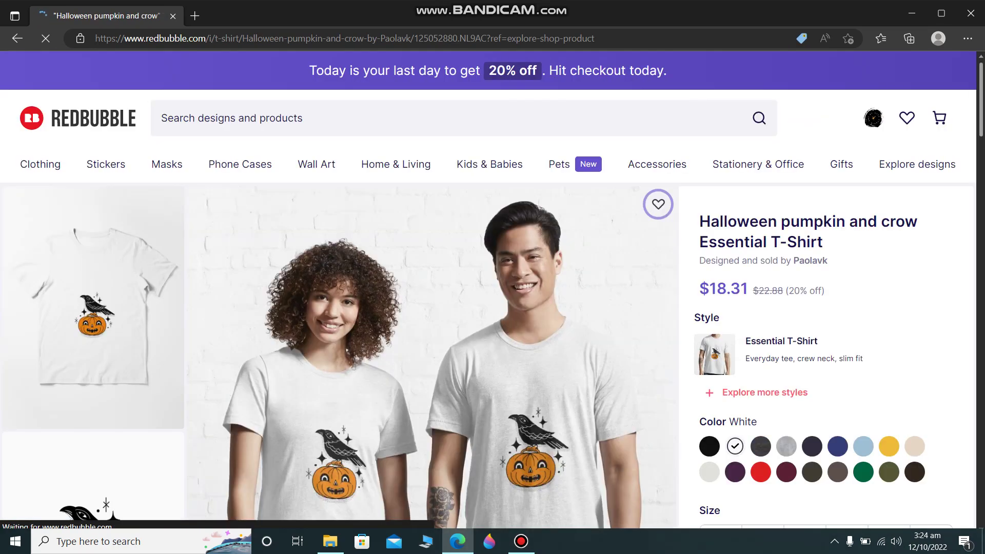
Step: Preview the Essential T-Shirt in Black, White, Charcoal Heather, Heather Grey and Yellow
scroll(487, 290, down, 4)
scroll(488, 290, up, 3)
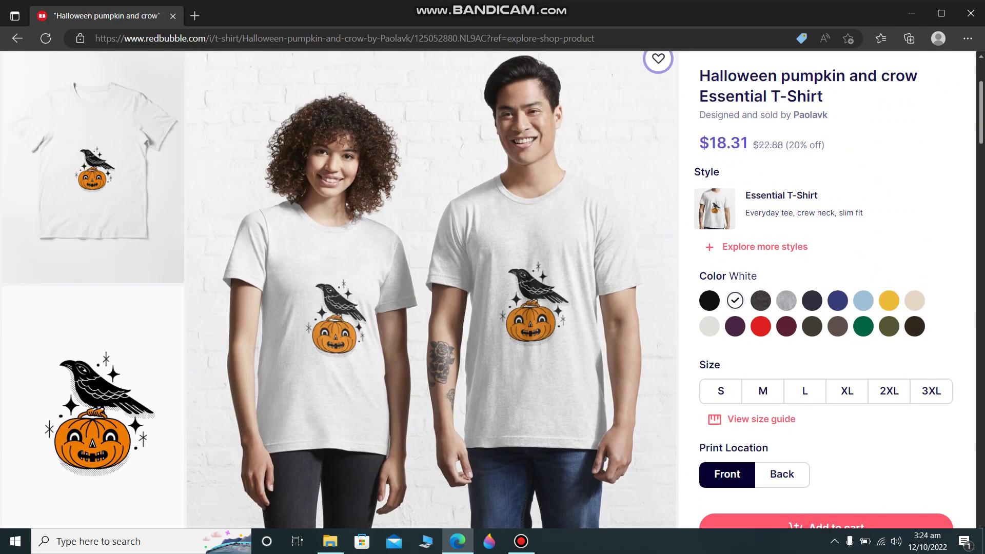
click(710, 301)
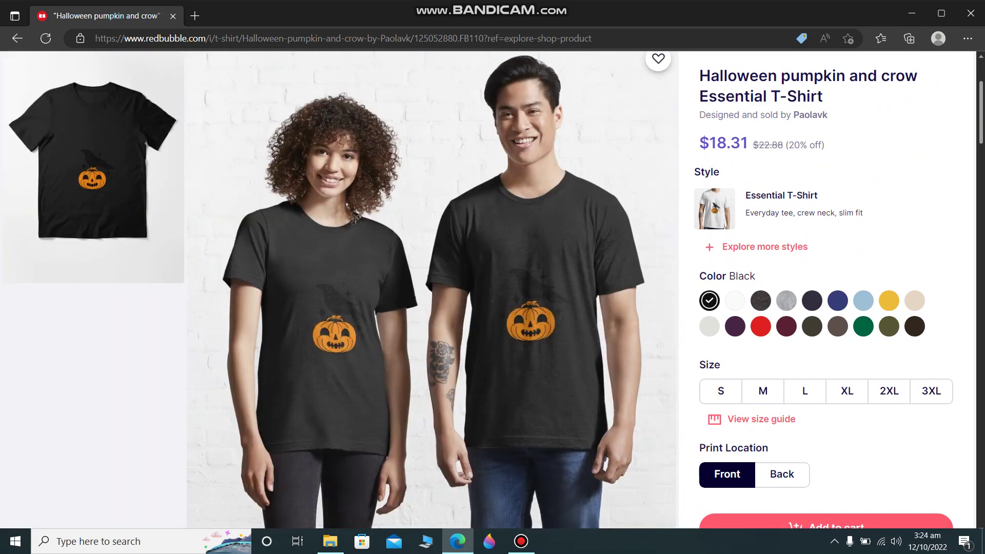
click(735, 300)
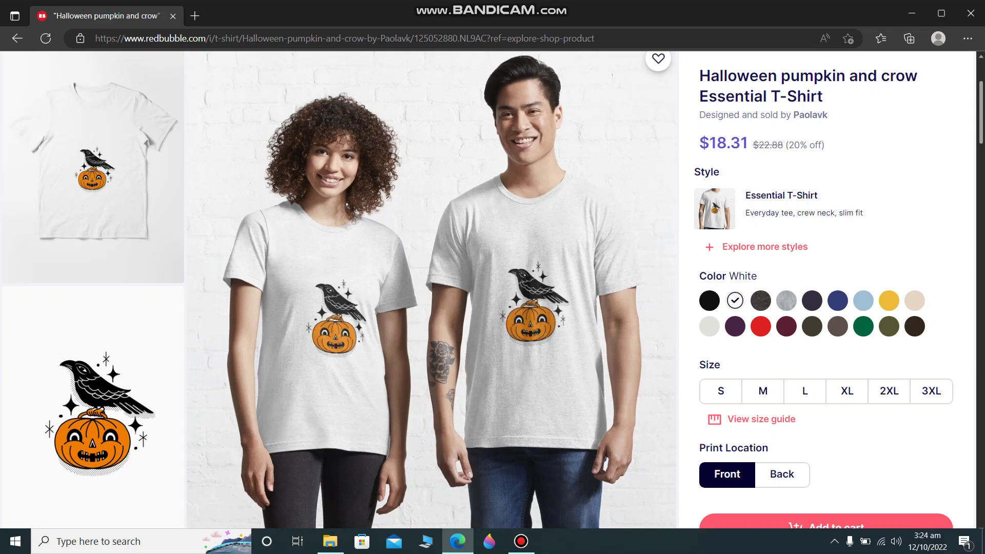
click(760, 301)
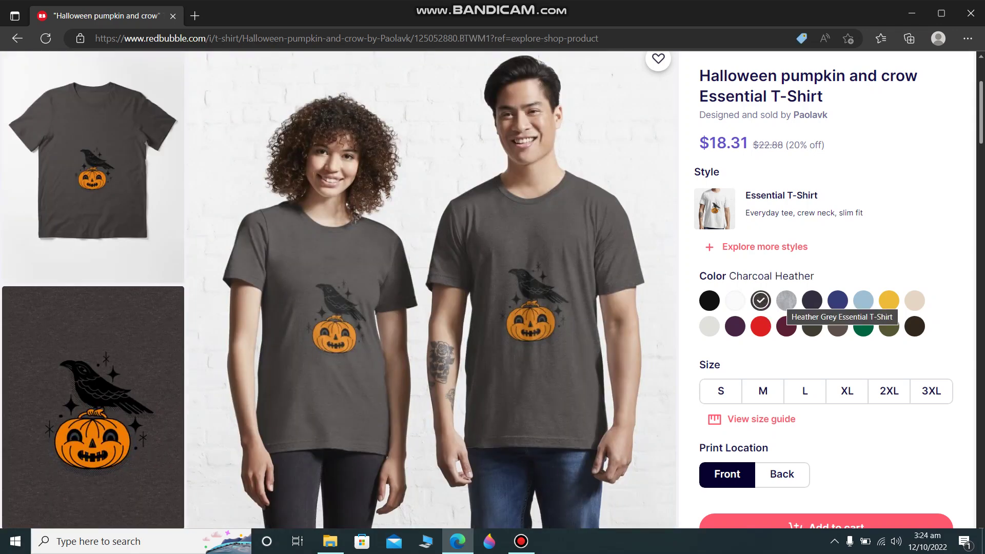
click(786, 300)
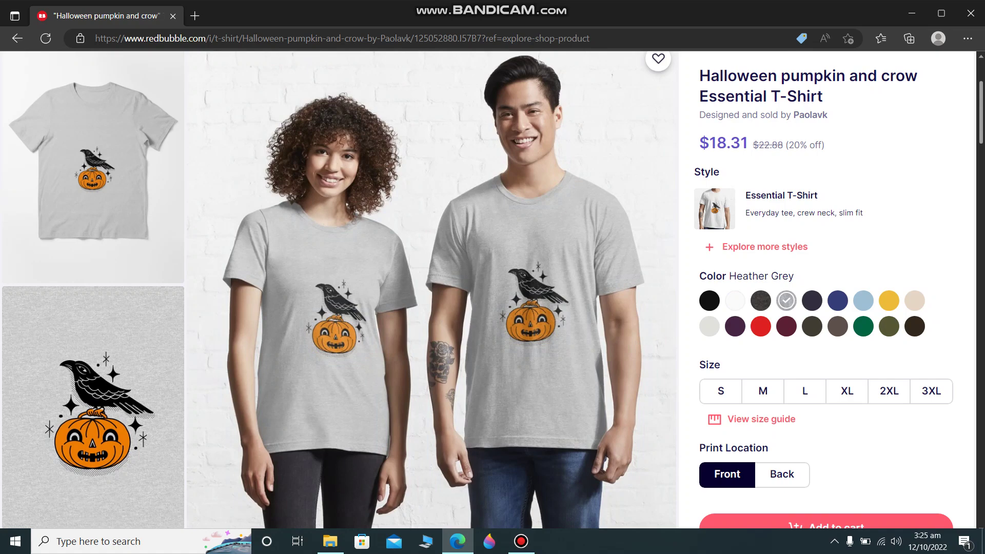
click(889, 300)
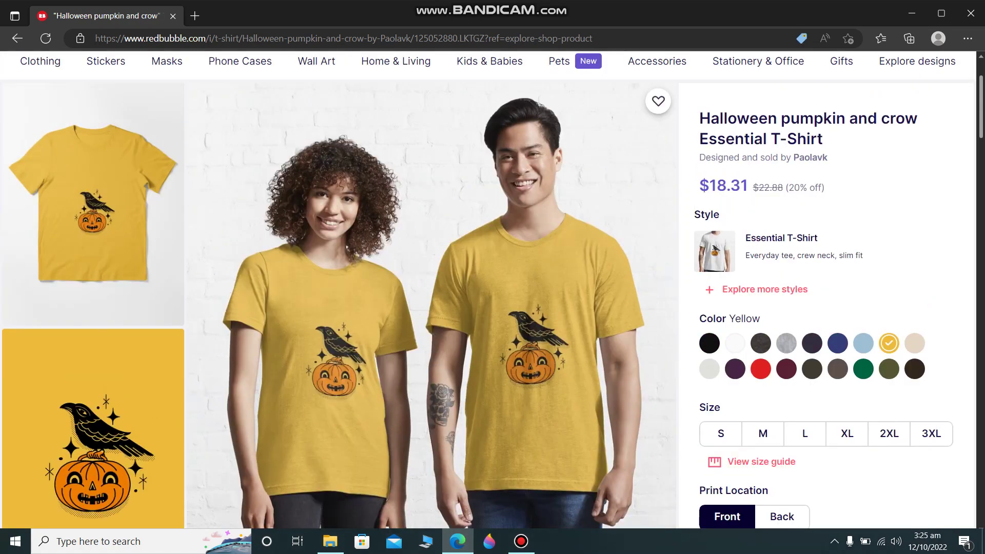
Step: Open the logged-in account's own shop page and look over its About section
scroll(888, 308, up, 2)
click(873, 118)
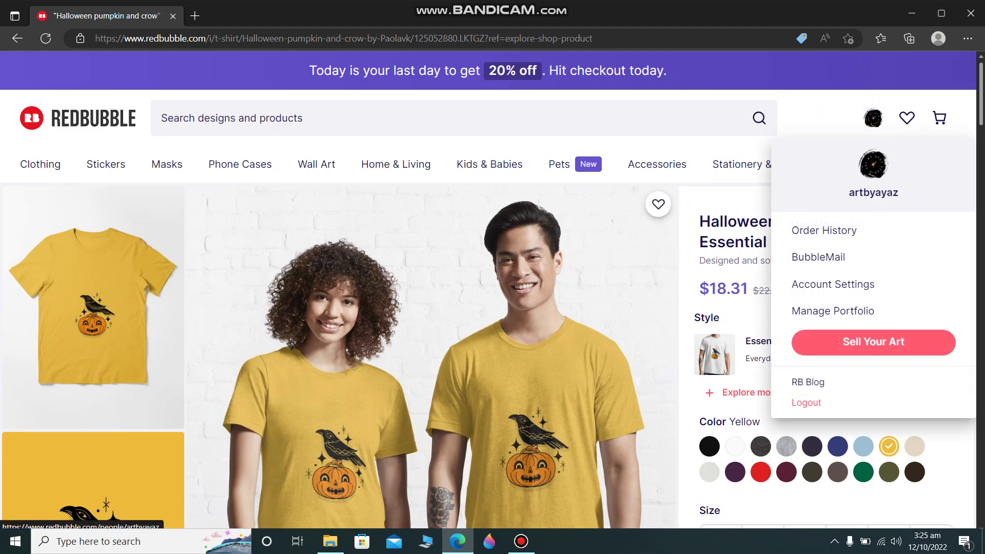
click(873, 192)
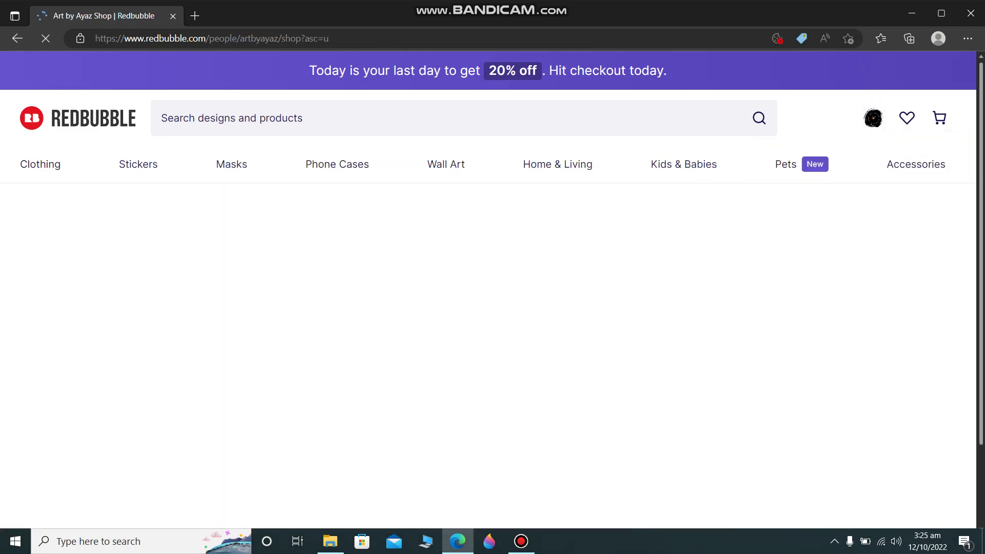
scroll(488, 290, down, 3)
scroll(488, 290, up, 2)
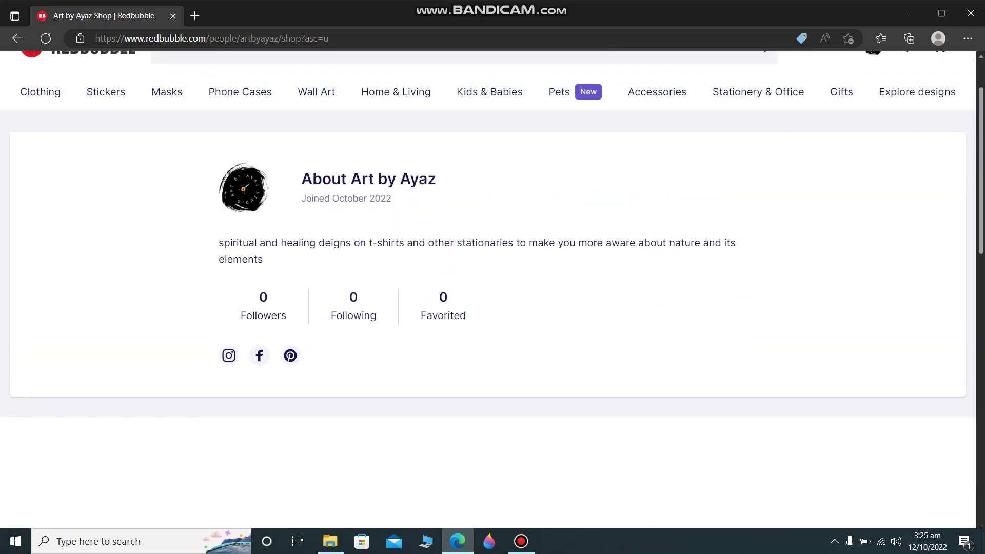
Step: Open the account settings and look over the payment details form down to the residential address
scroll(488, 290, up, 2)
mouse_move(874, 118)
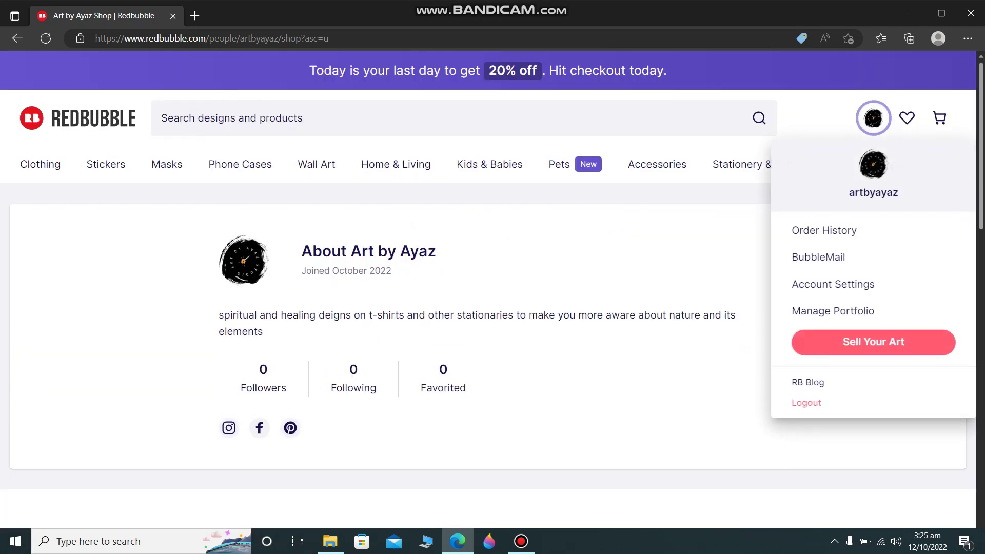
click(833, 284)
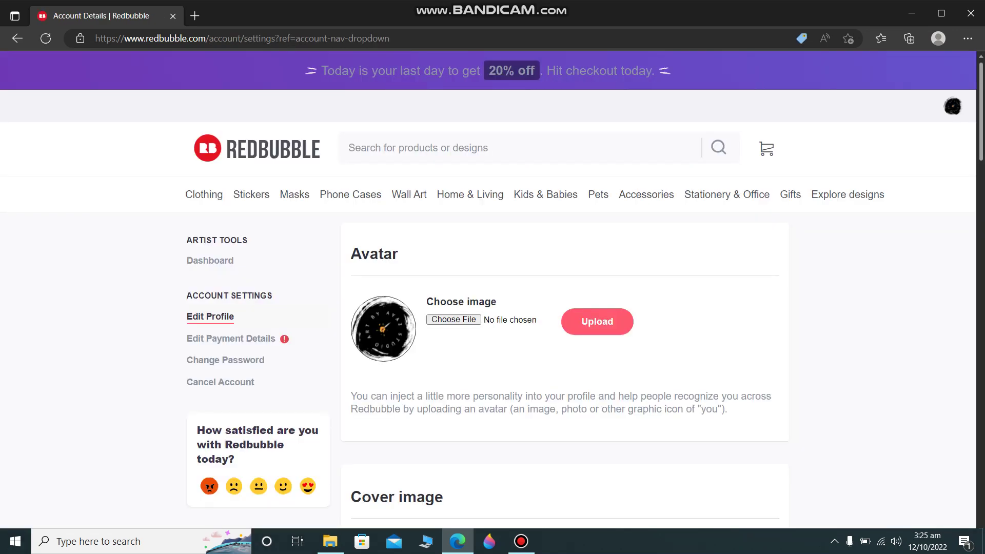
scroll(488, 290, down, 1)
click(231, 267)
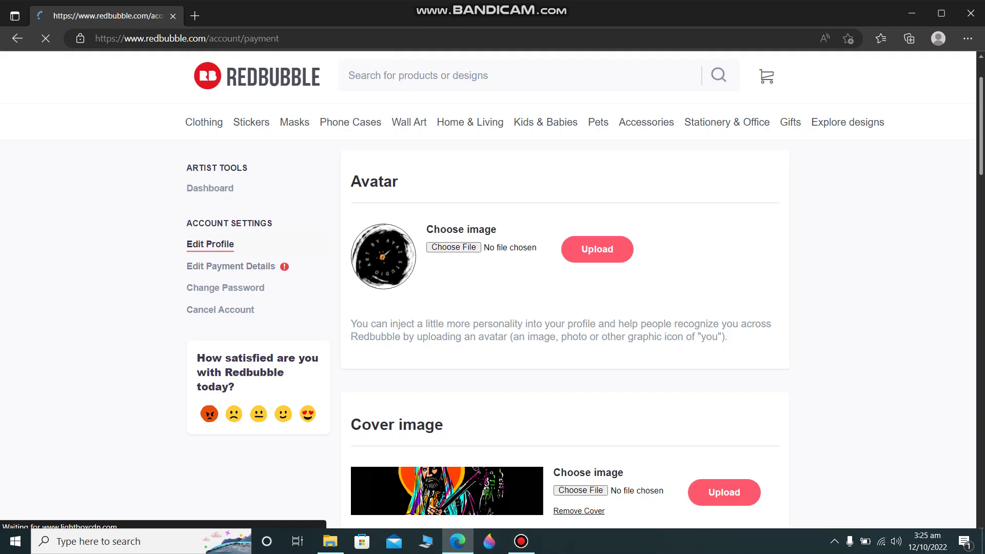
scroll(488, 290, down, 2)
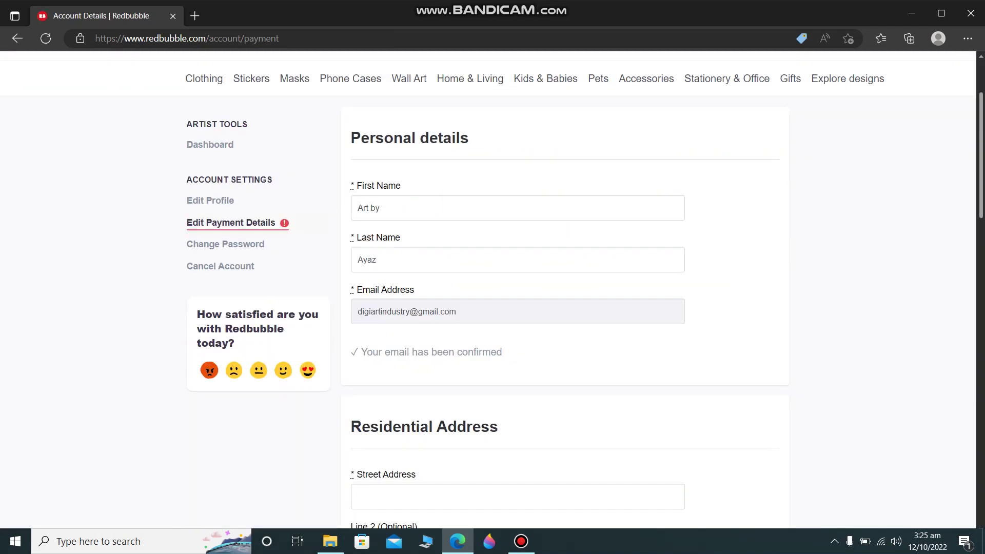
scroll(493, 287, down, 3)
scroll(493, 287, down, 4)
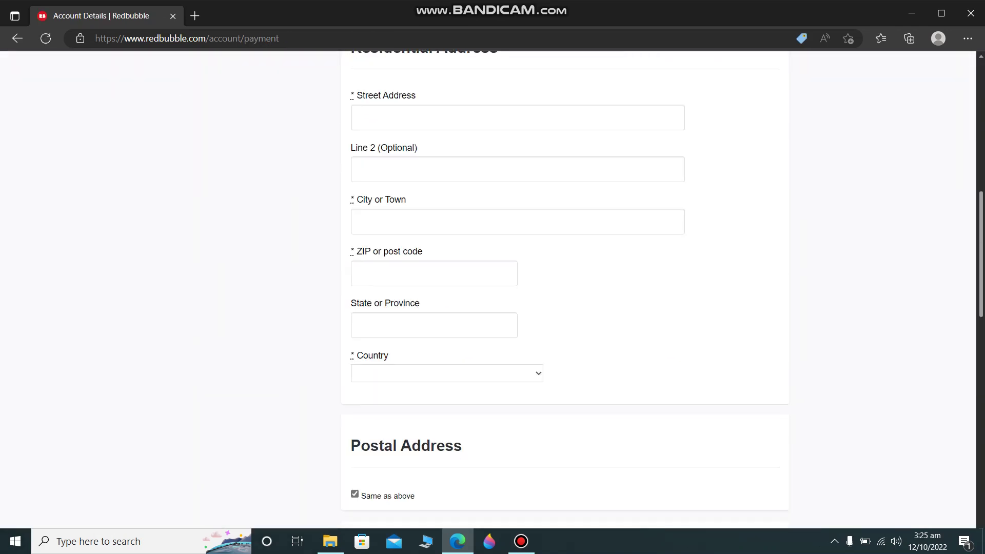
Step: Choose United States as the country of the residential address
scroll(493, 288, down, 1)
click(447, 361)
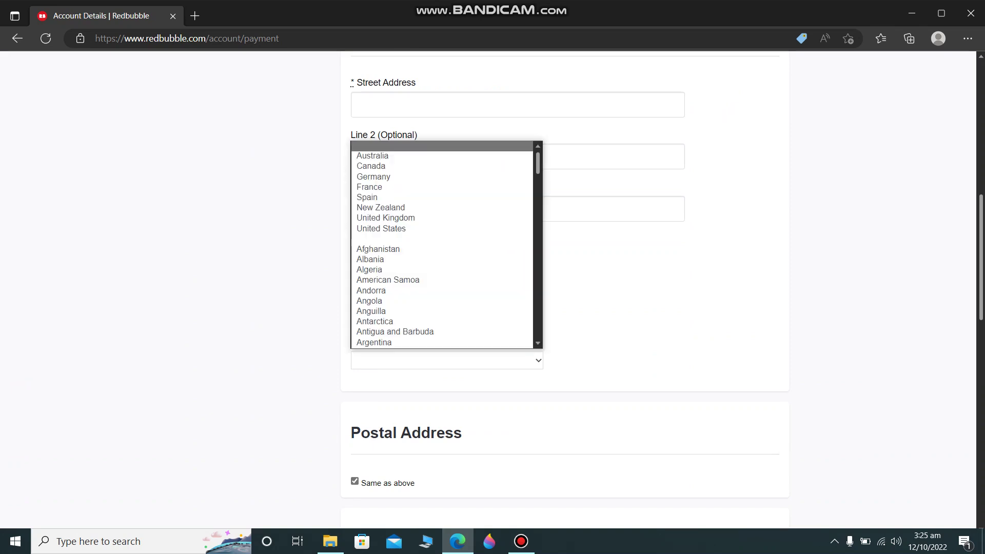
scroll(447, 343, down, 1)
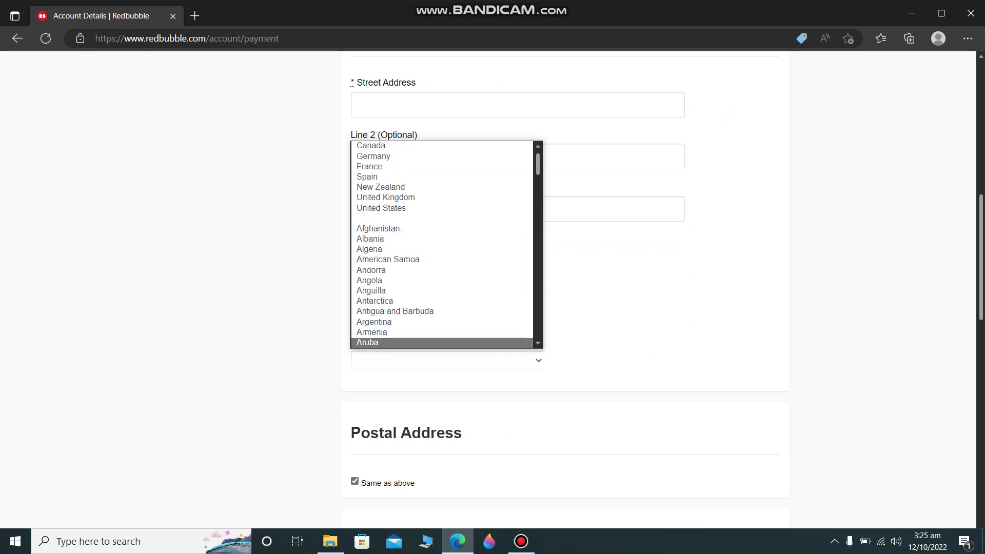
click(381, 208)
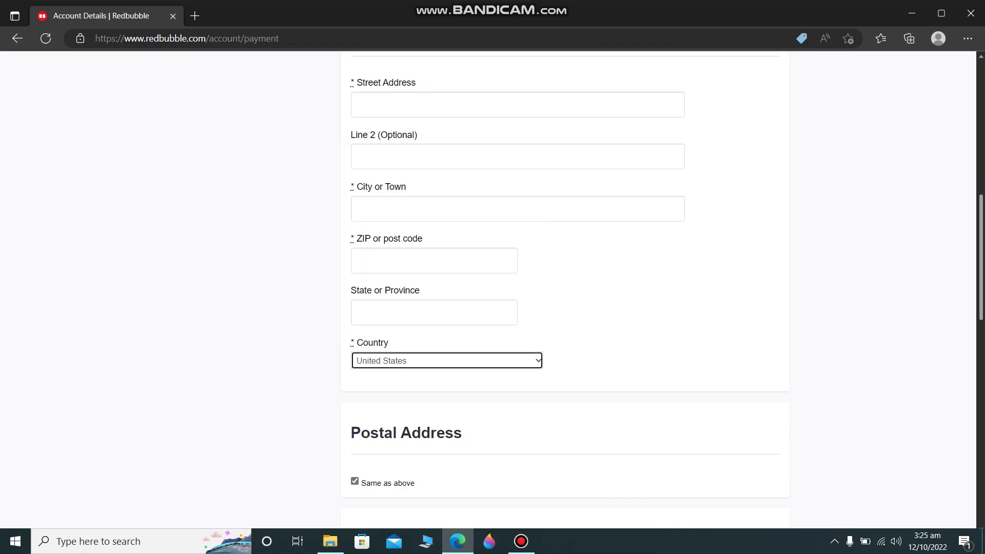
Step: Review the payment form's personal details, residential and postal address, payment currency and User Agreement sections
scroll(564, 288, up, 6)
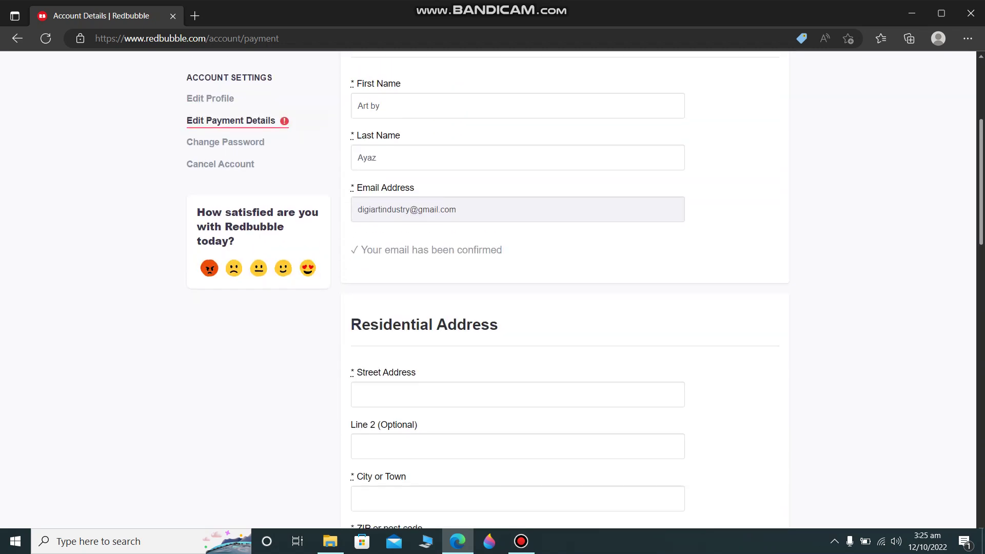
scroll(564, 288, down, 9)
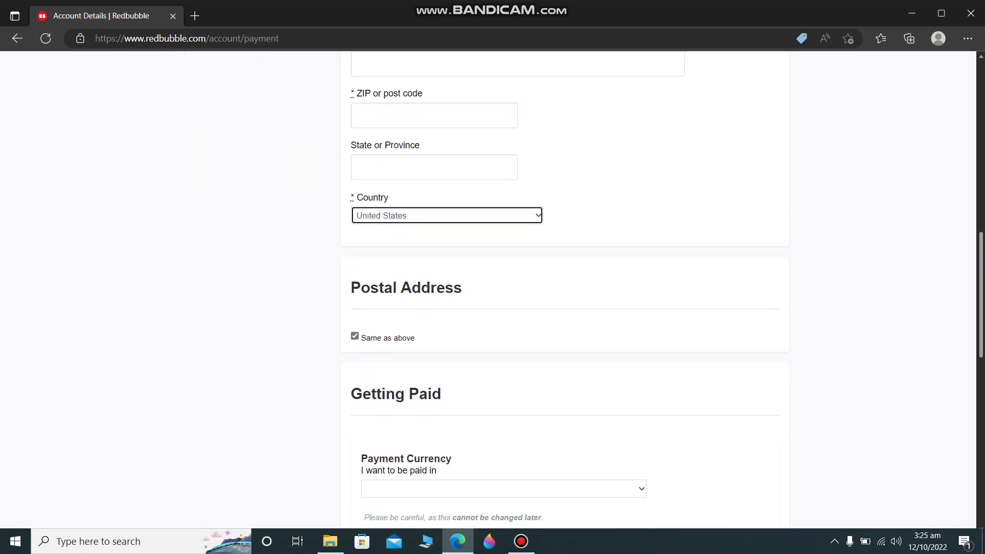
scroll(565, 287, down, 4)
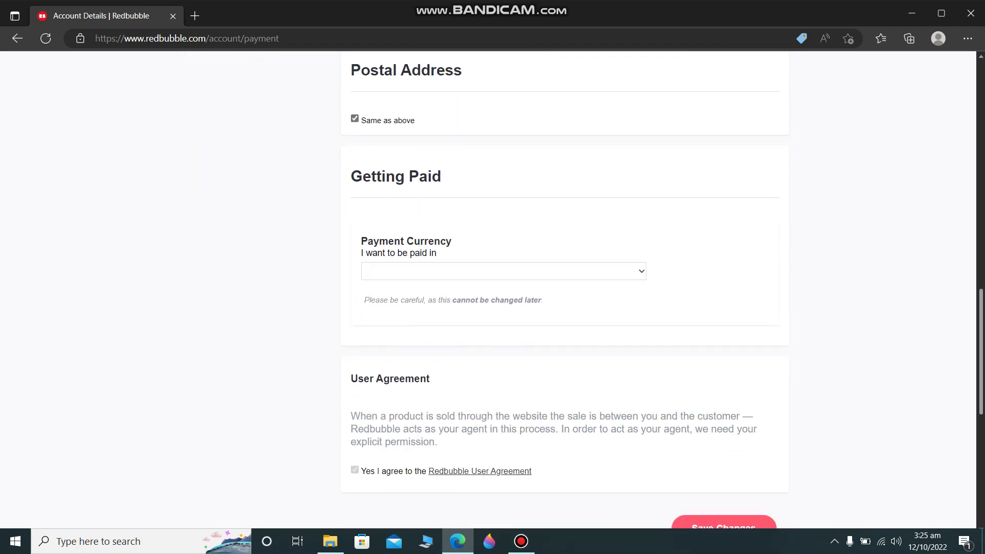
scroll(564, 288, up, 4)
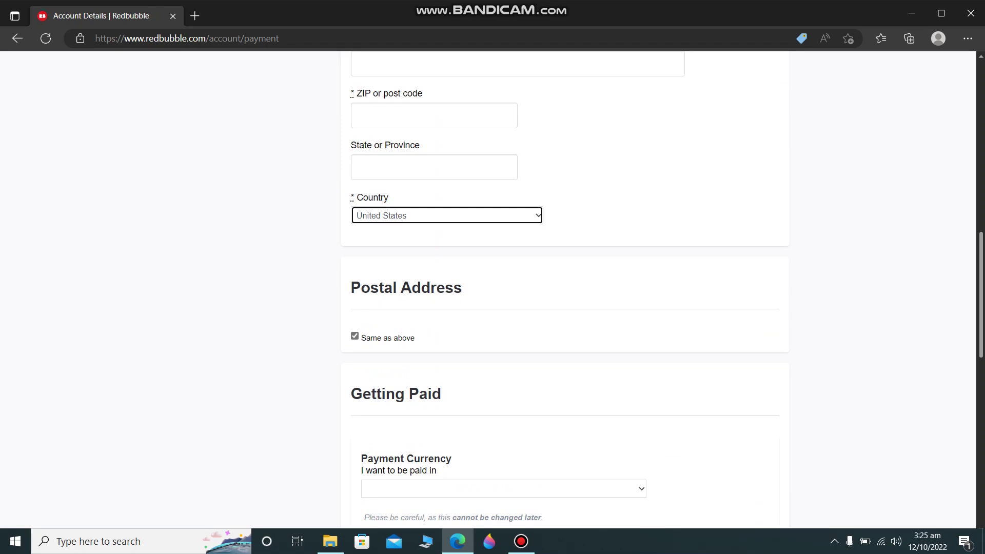
scroll(564, 287, up, 12)
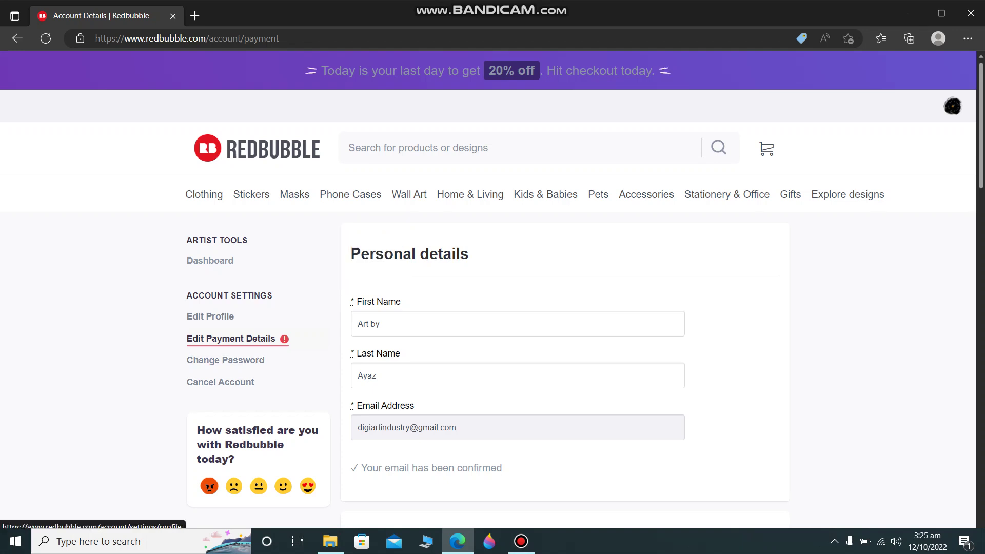
Step: View the profile editing page with its avatar settings, and return to the account's own public profile
click(210, 316)
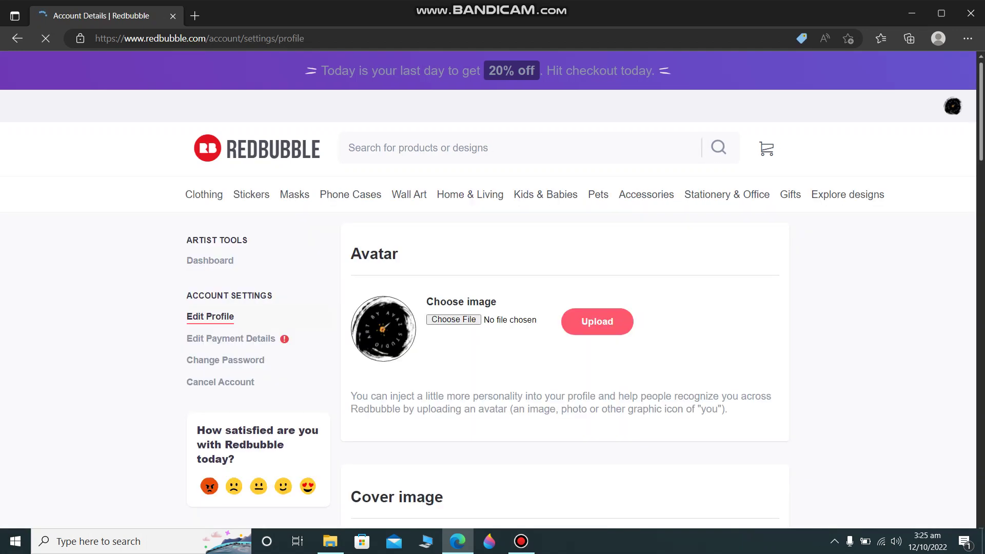
mouse_move(953, 106)
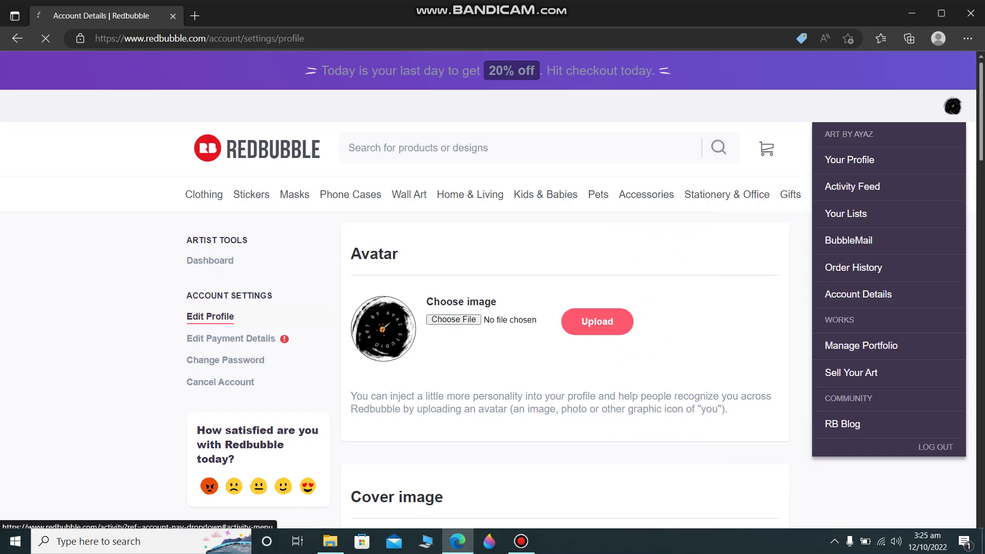
click(849, 160)
Step: Go to the artist dashboard for selling art and review its Create products, Set up shop and Get paid tasks
mouse_move(874, 118)
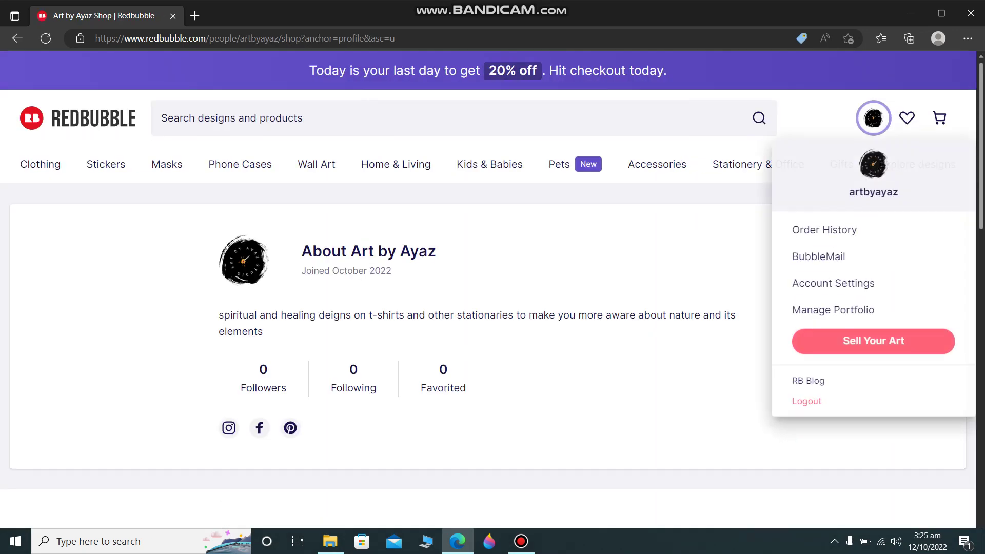
click(874, 342)
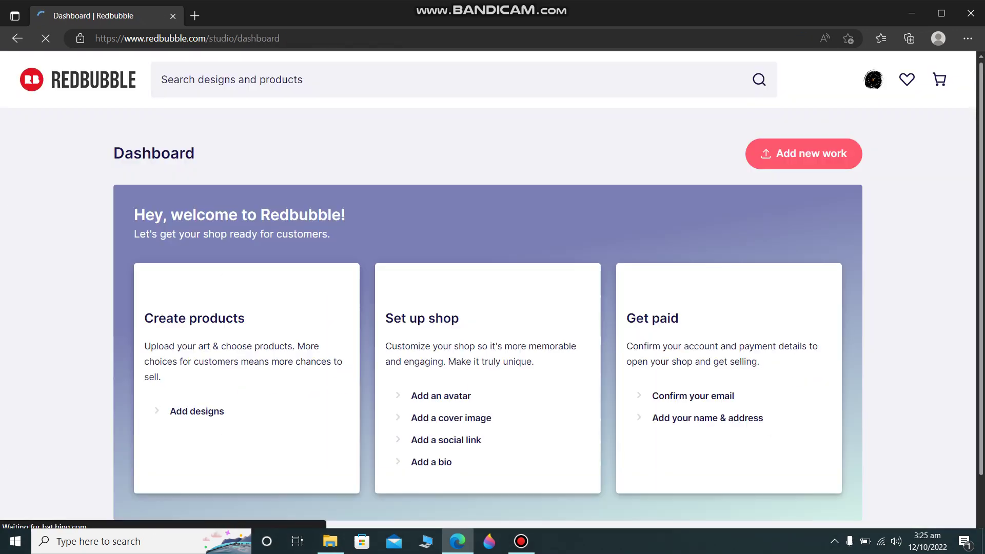
scroll(492, 290, down, 3)
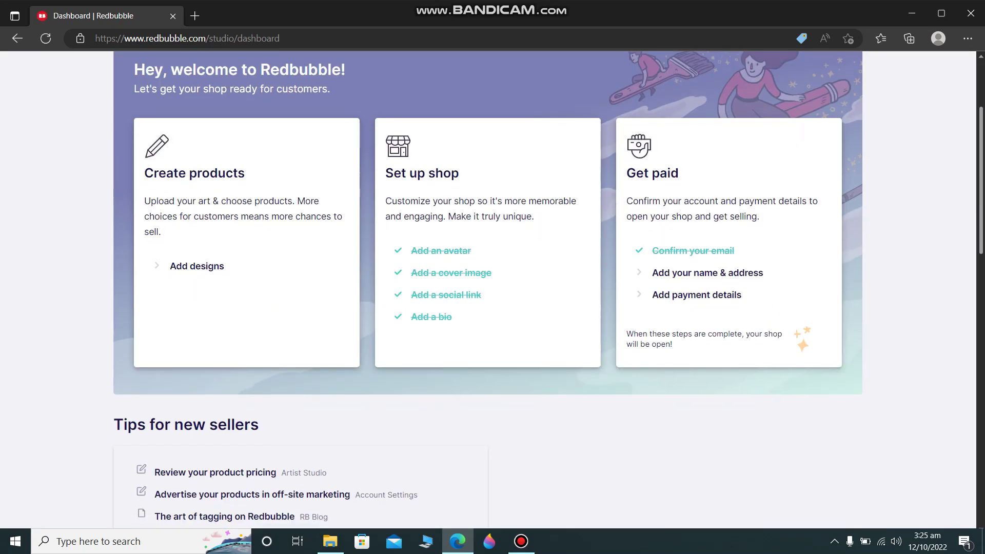
scroll(493, 288, up, 2)
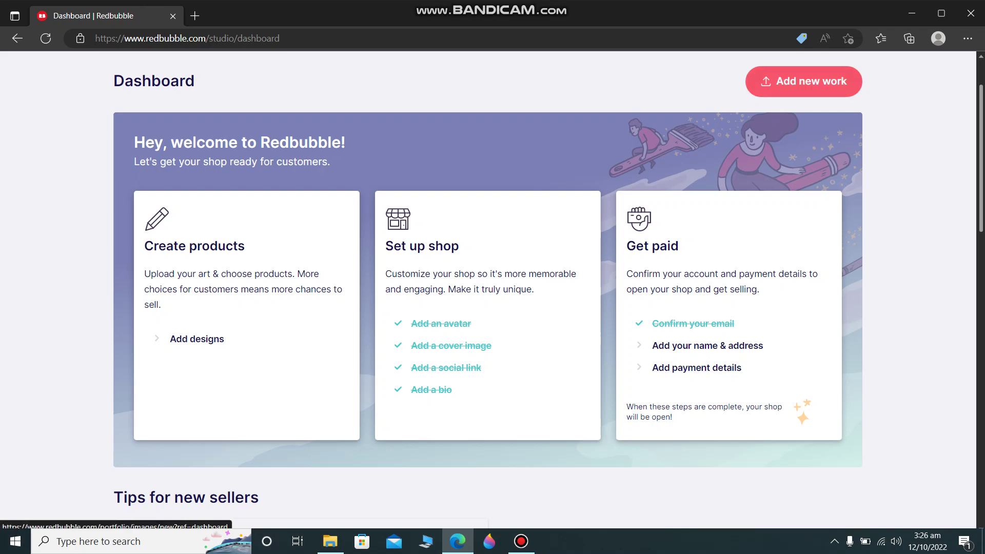
Step: Add a new work by uploading the African ethnic primitive font alphabet image from the Desktop folder
click(803, 82)
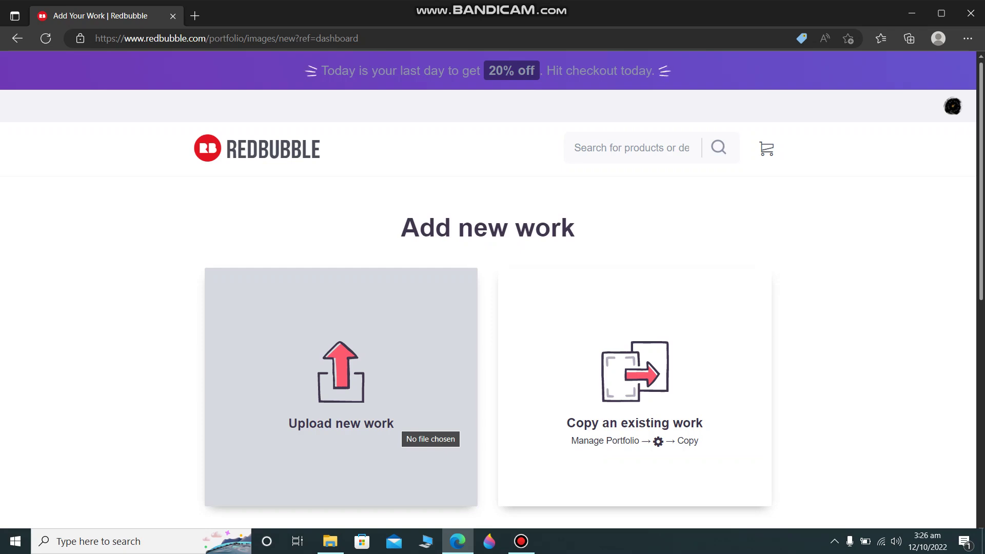
click(396, 422)
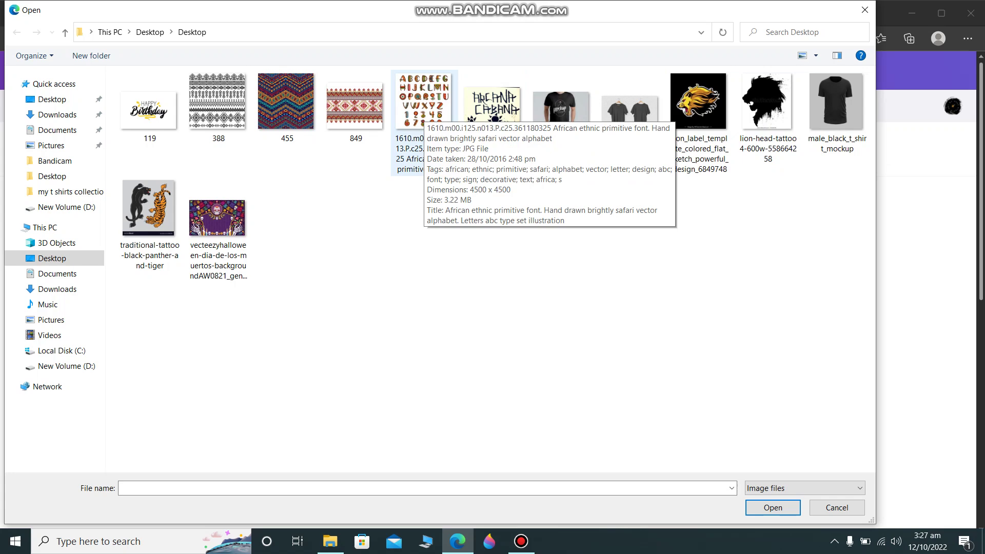
double_click(420, 111)
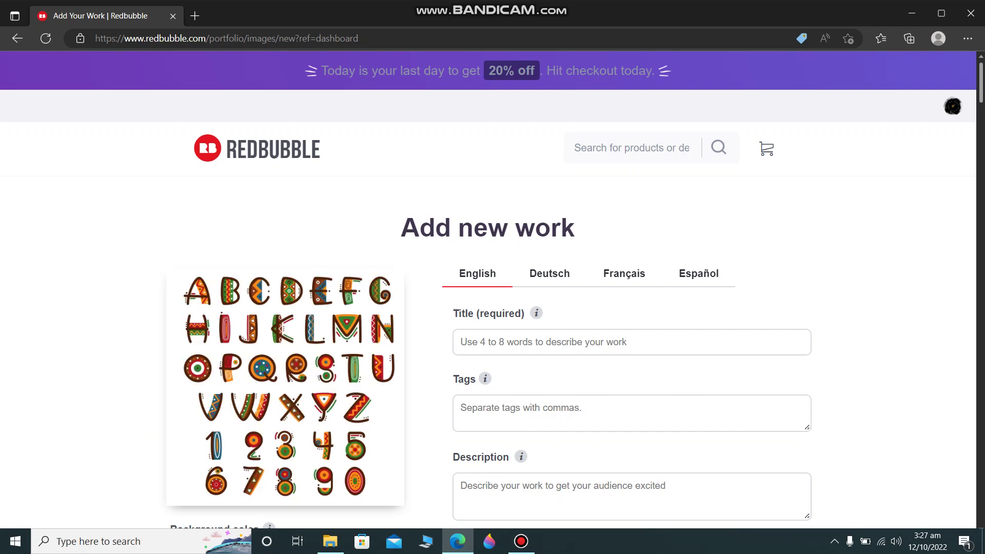
Step: Title the new work "a b c vector letters"
click(631, 342)
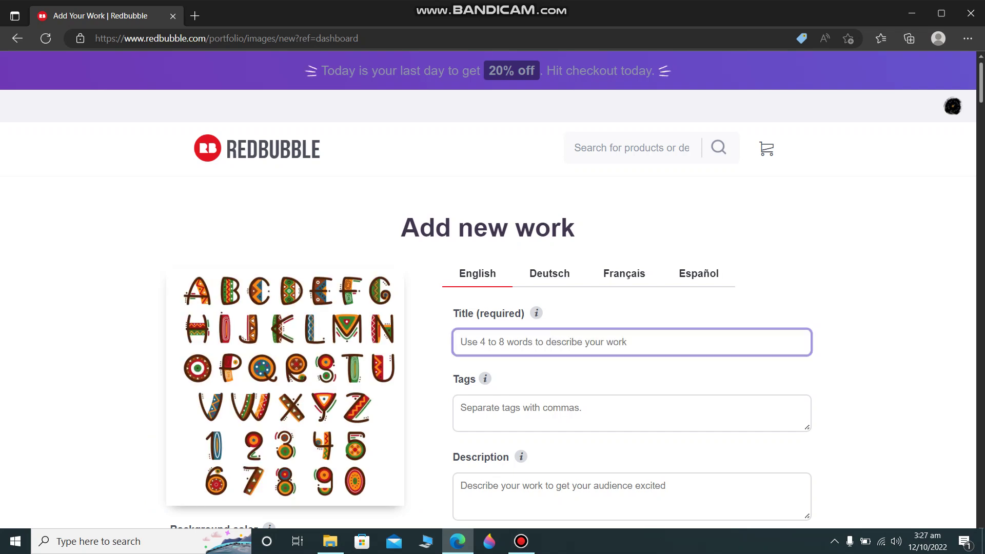
text(a)
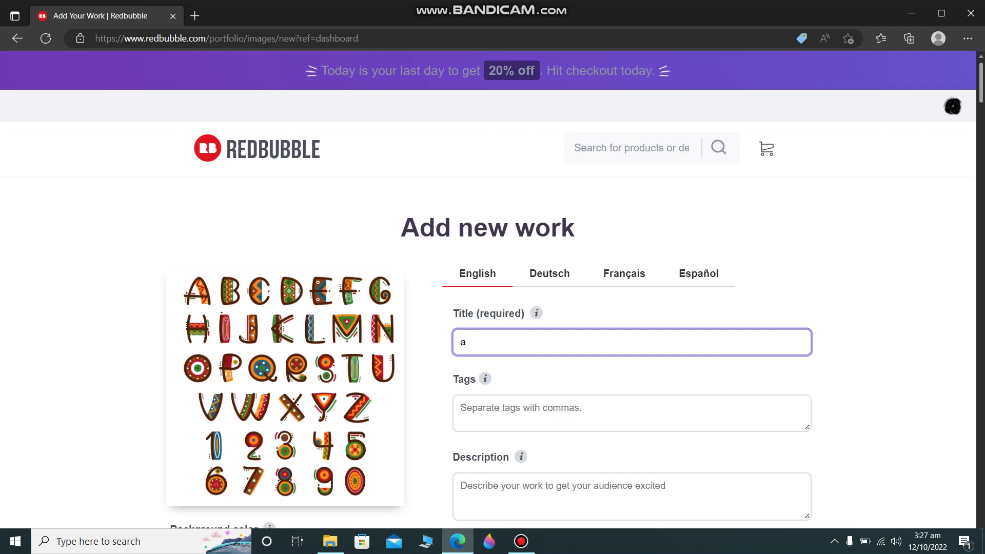
text( b)
text( c)
text( desin)
key(BackSpace)
text(gns)
key(BackSpace)
key(BackSpace)
key(BackSpace)
key(BackSpace)
key(BackSpace)
key(BackSpace)
key(BackSpace)
text(vector letters)
key(BackSpace)
Step: Add the tags abc, vector, english and letters to the new work, separated by commas
click(462, 408)
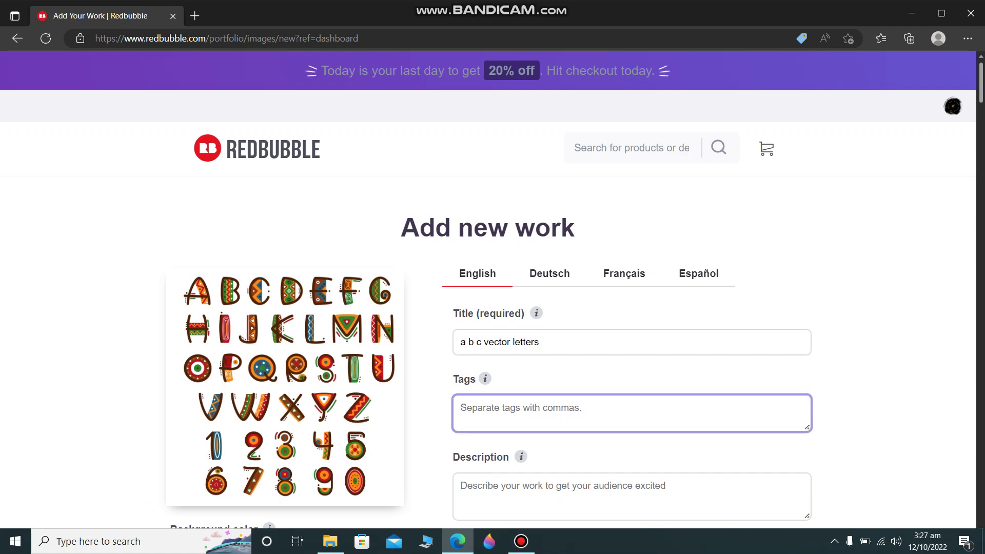
text(abc,)
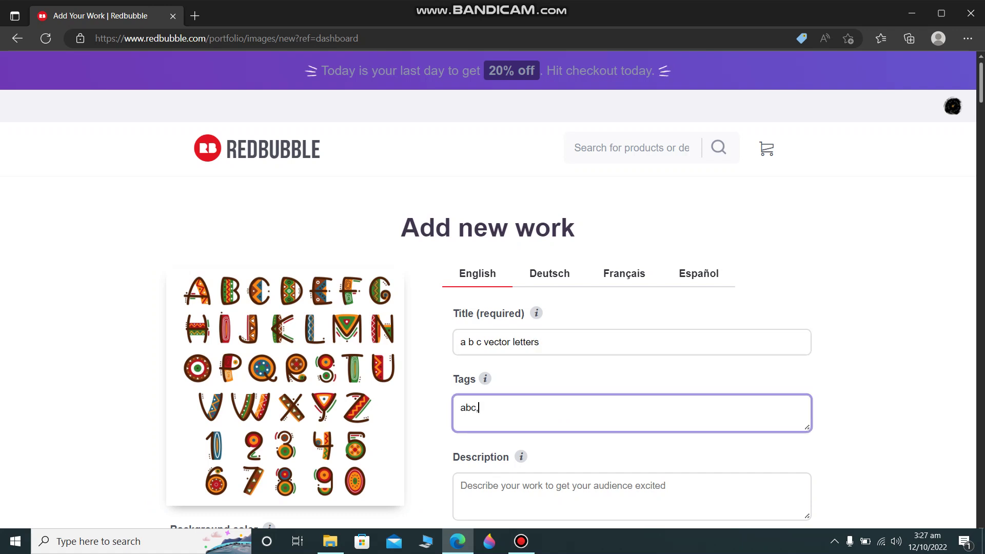
text(vector,english,letters)
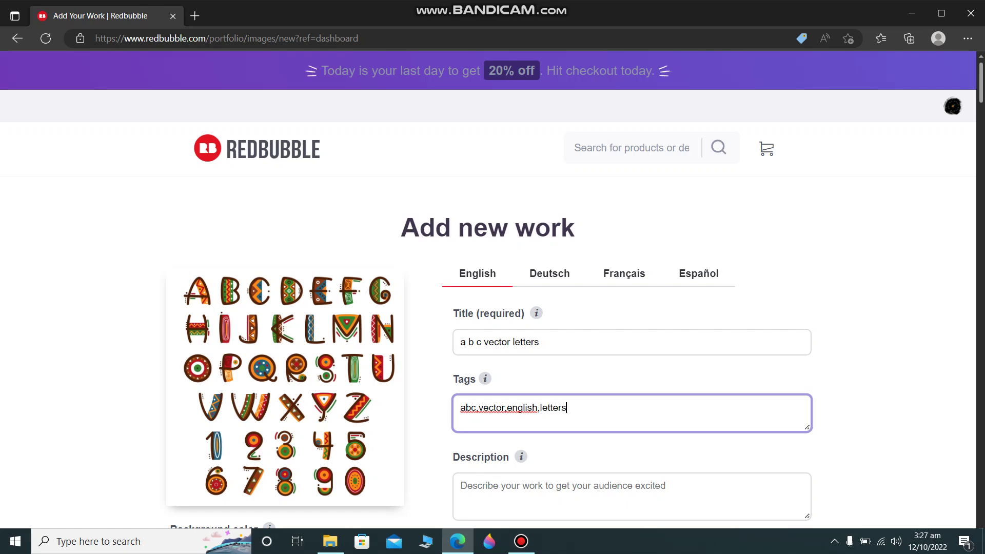
Step: Enter "abc vector letters in color" as the description of the new work
scroll(487, 290, down, 3)
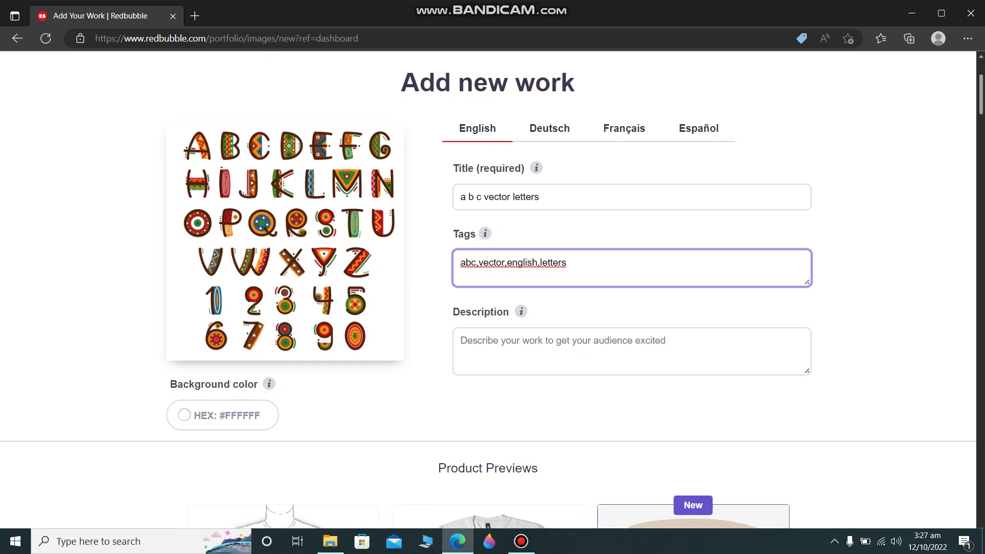
click(563, 342)
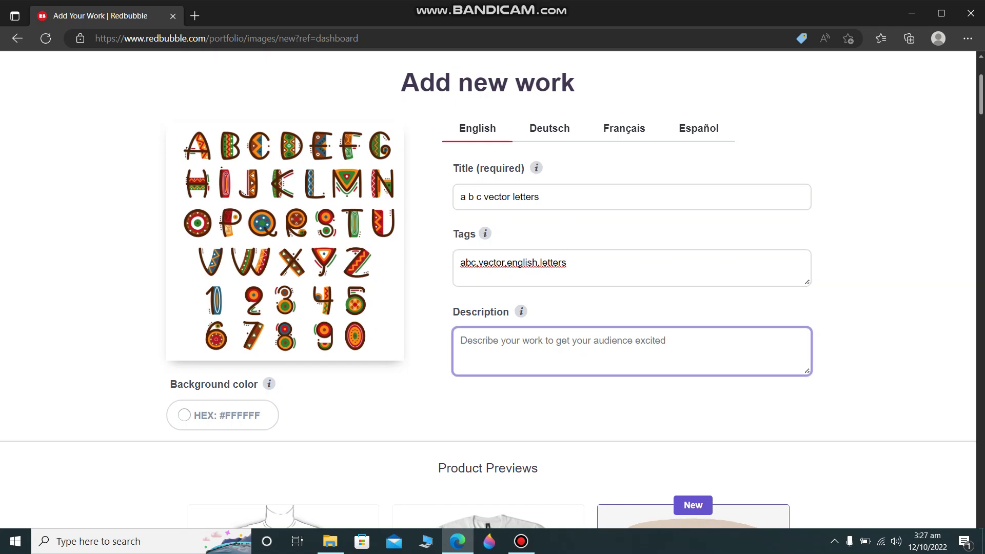
text(abc vec)
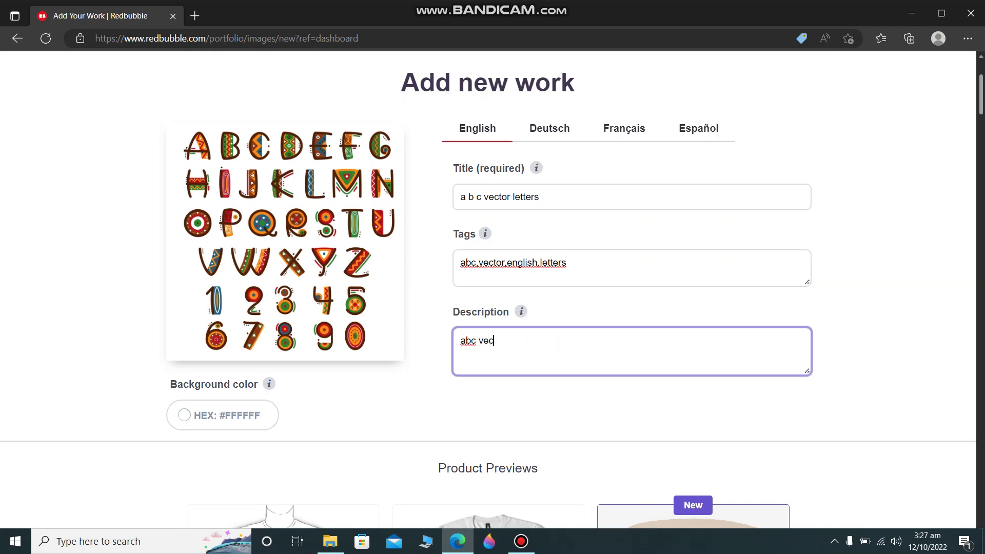
text(tor lettern)
key(BackSpace)
key(BackSpace)
key(BackSpace)
text(rs in colorful)
key(BackSpace)
key(BackSpace)
key(BackSpace)
key(BackSpace)
key(BackSpace)
key(BackSpace)
text(lor)
Step: Look through the product previews of the alphabet design and open the Mouse Pads product for editing
scroll(487, 290, down, 5)
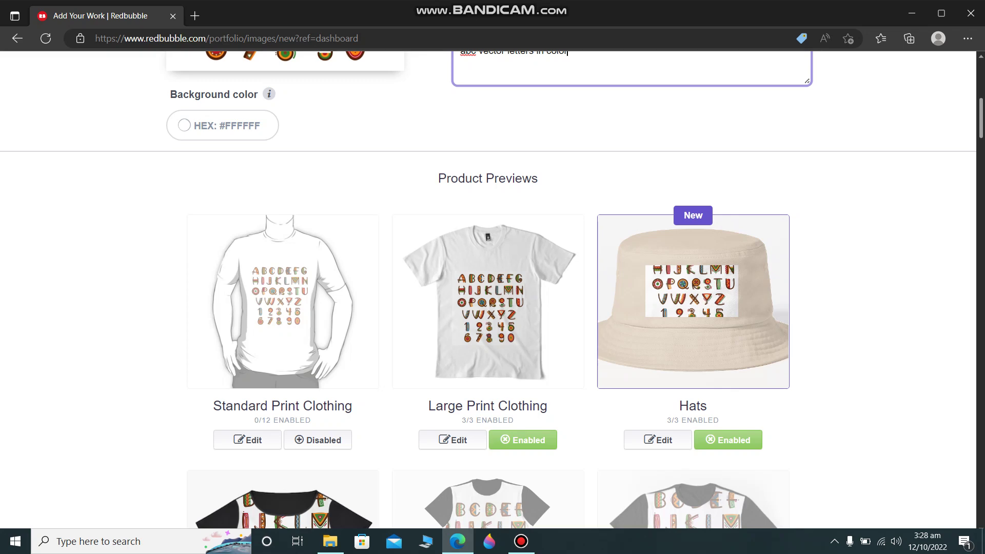
scroll(318, 440, down, 8)
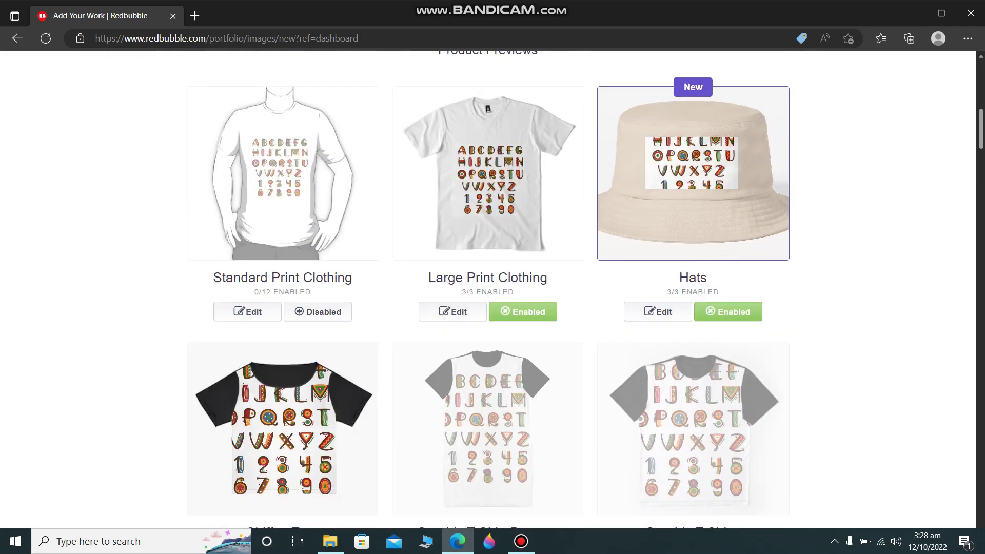
scroll(488, 290, up, 8)
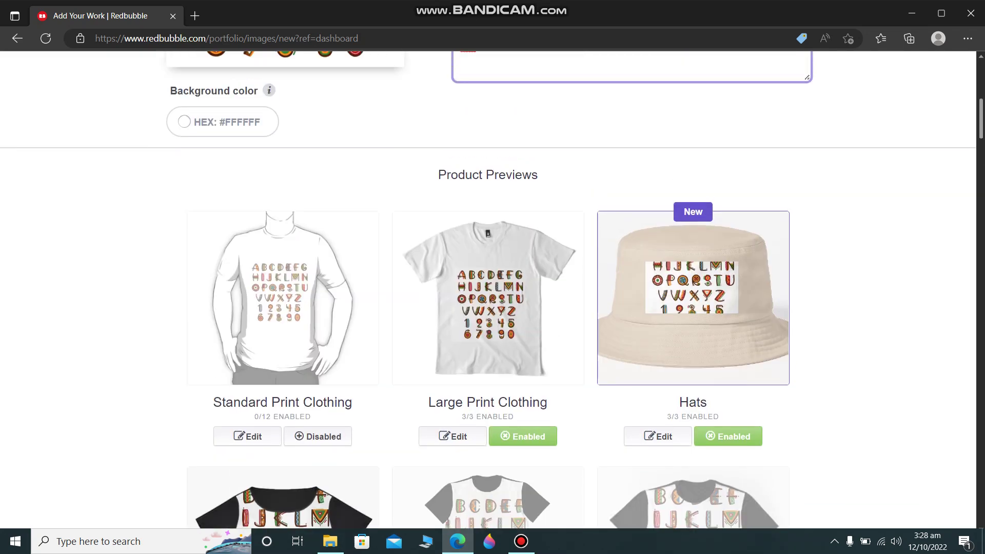
scroll(488, 290, down, 7)
scroll(488, 290, down, 8)
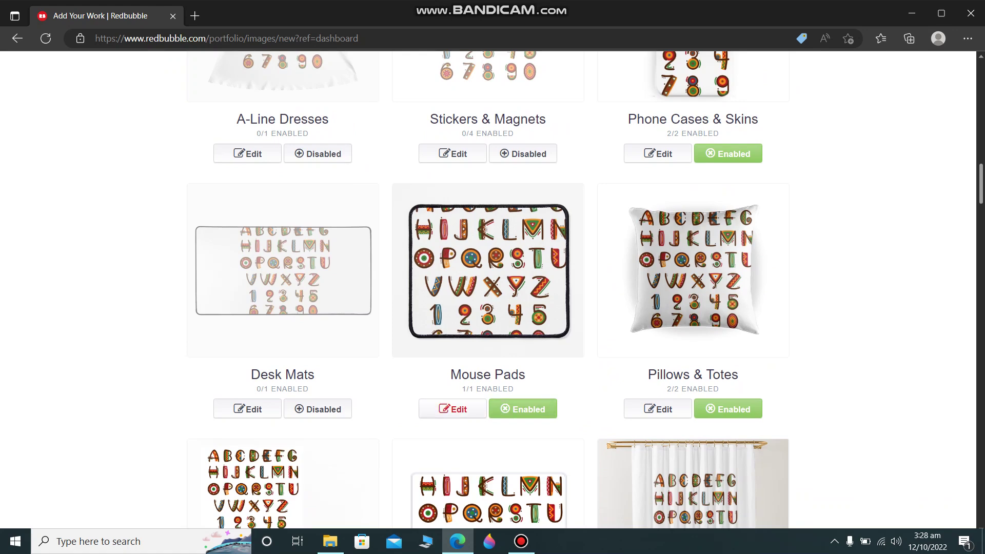
click(453, 409)
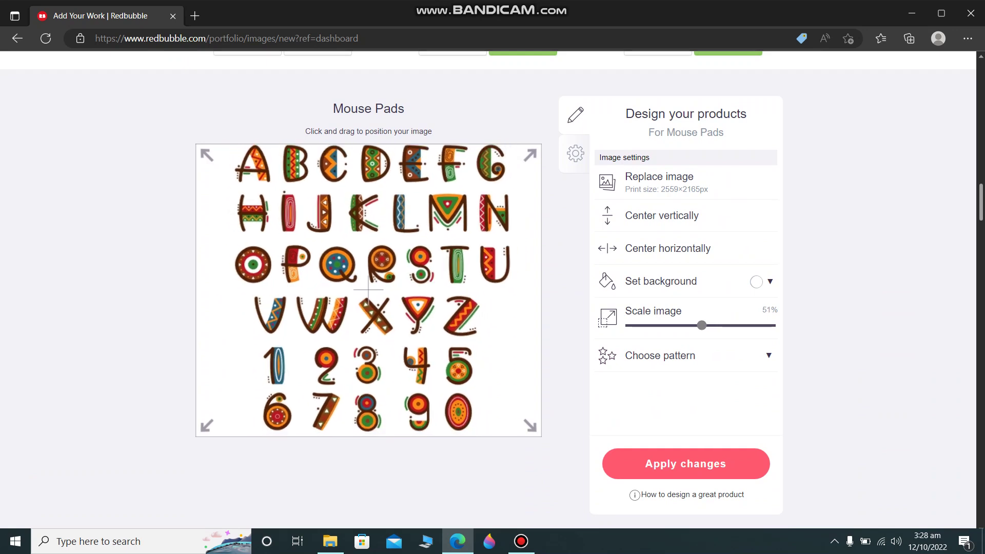
Step: Scale the alphabet design on the Mouse Pads to 46% and apply the changes
drag(702, 325, 695, 325)
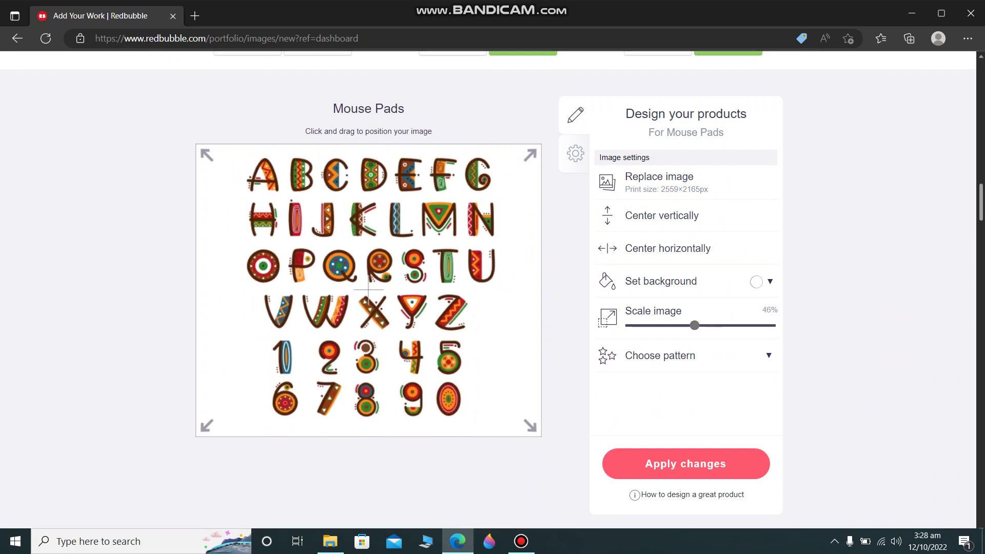
click(686, 464)
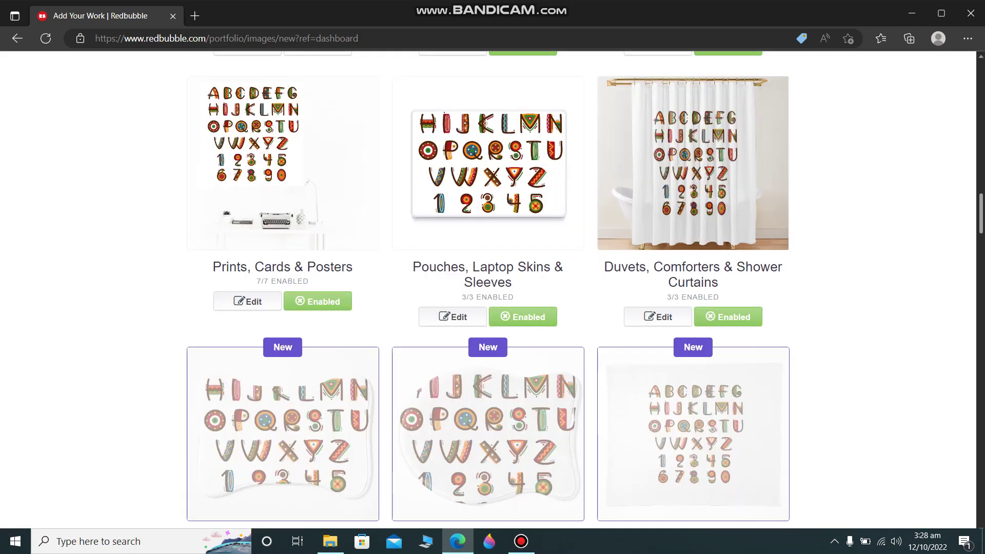
Step: Open the Standard Print Clothing product for editing, try the design at 100% size on the Essential T-Shirt, and settle on 52%
scroll(687, 464, up, 5)
scroll(686, 464, down, 2)
scroll(488, 290, up, 20)
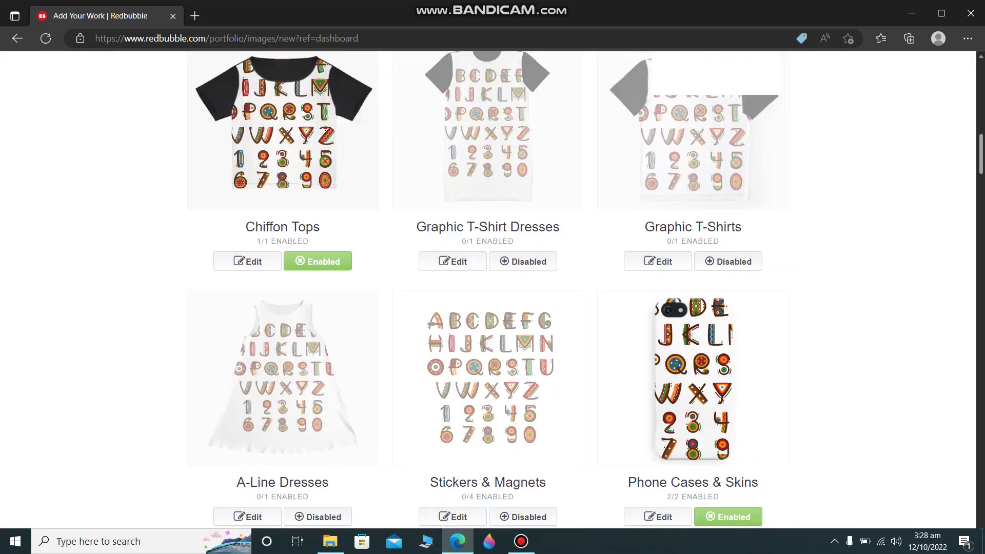
scroll(488, 290, down, 2)
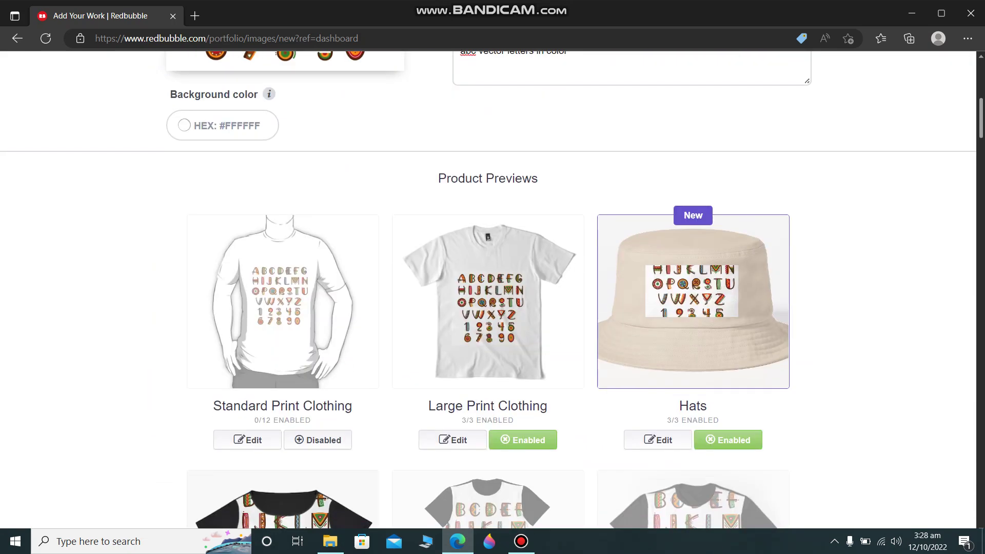
mouse_move(436, 178)
mouse_down()
mouse_move(544, 354)
mouse_move(718, 421)
mouse_move(480, 178)
mouse_move(436, 178)
mouse_up()
click(247, 440)
scroll(488, 308, down, 4)
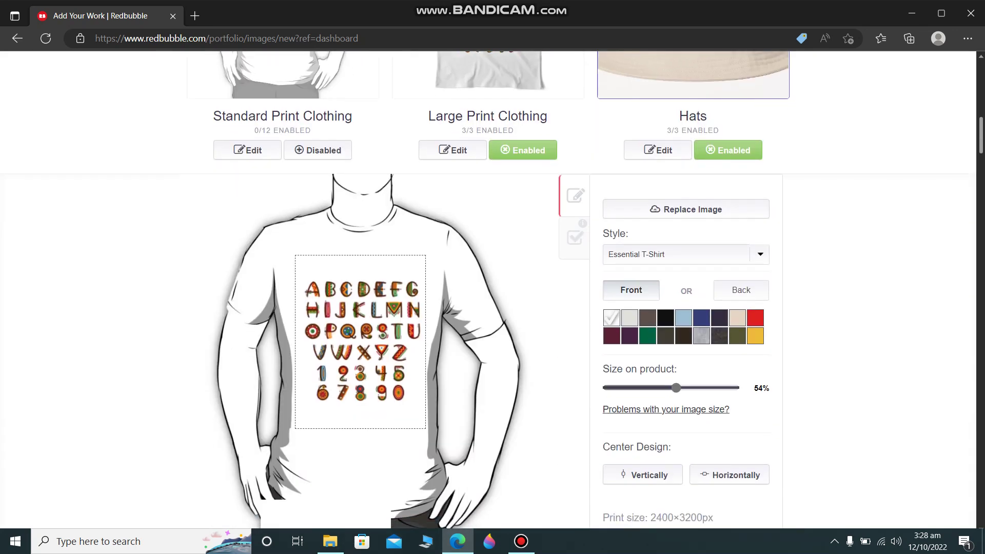
drag(676, 387, 734, 388)
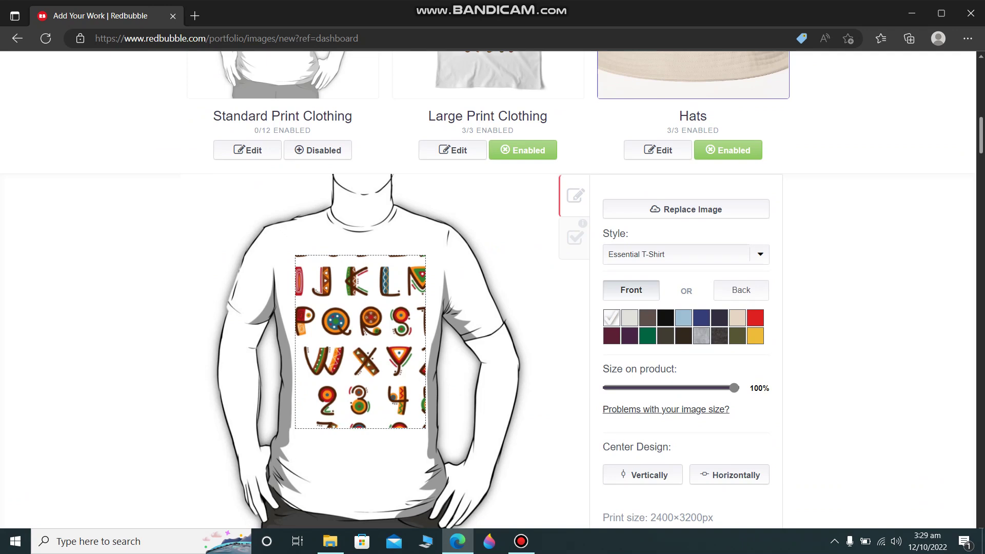
drag(735, 388, 674, 388)
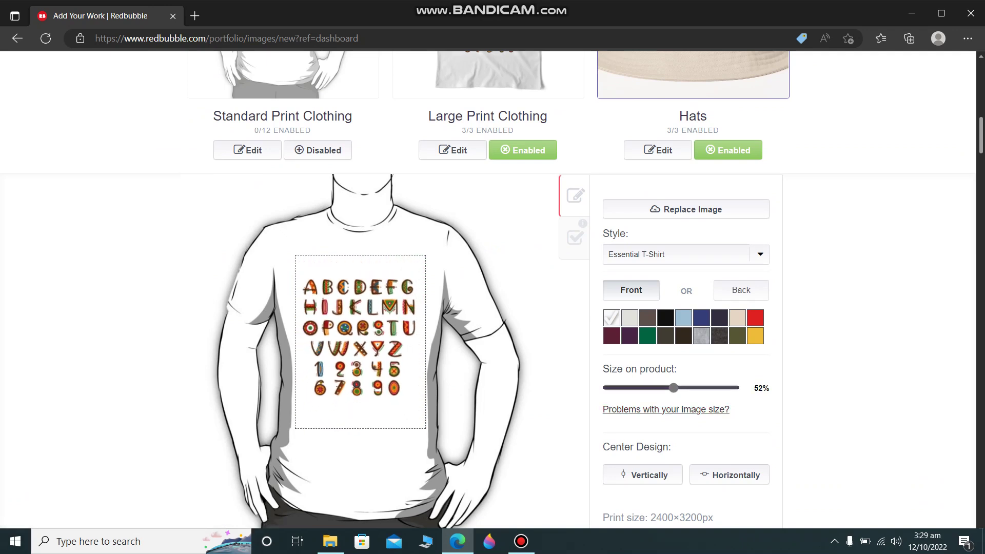
Step: Preview the Essential T-Shirt in red, black, green and maroon, and choose dark purple as its colour
click(754, 317)
click(666, 318)
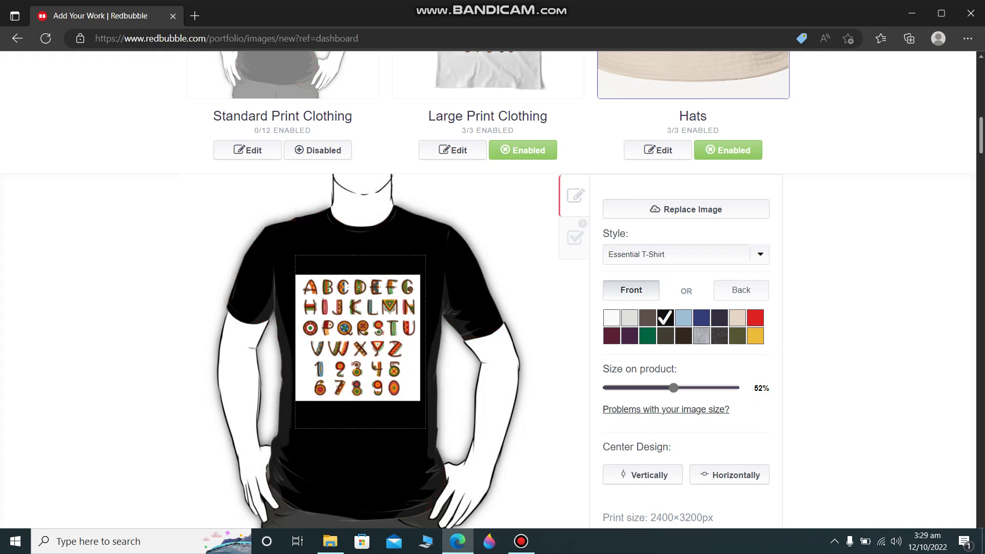
click(648, 336)
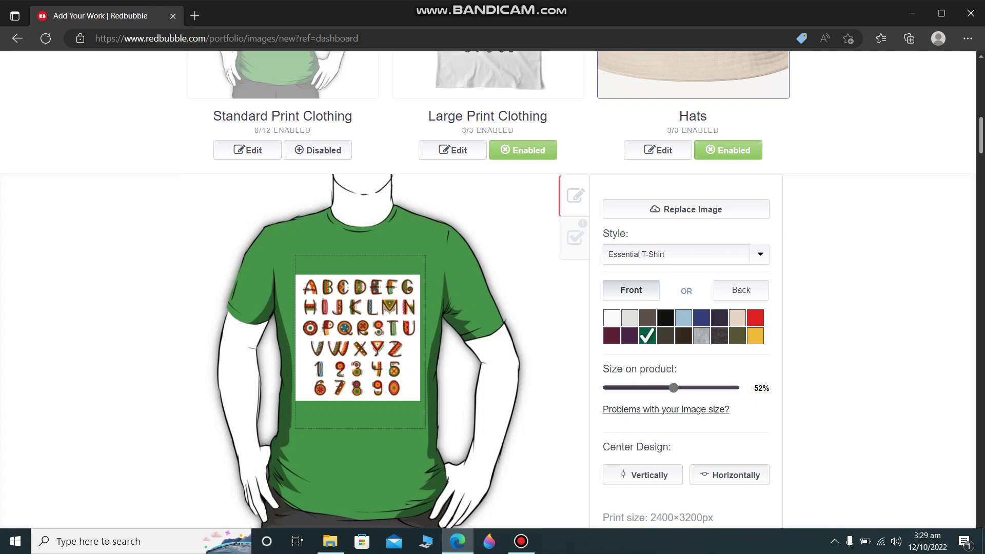
click(630, 336)
click(611, 336)
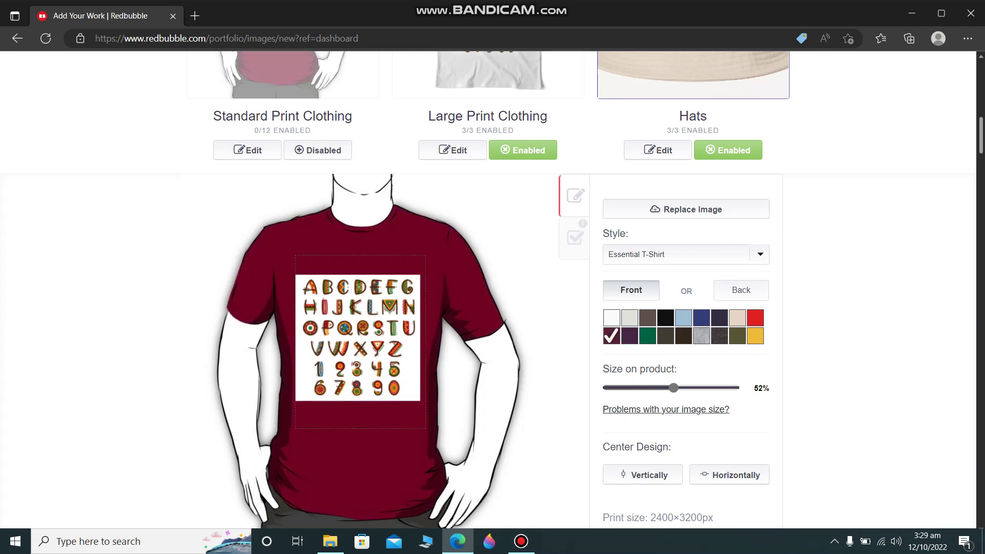
click(629, 336)
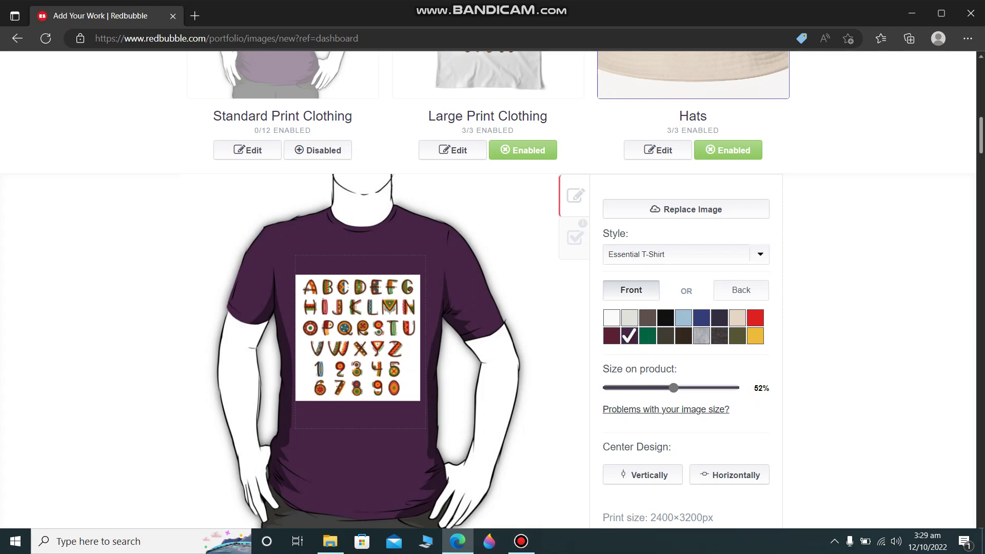
Step: Review the new work's title, tags and description, and look through the product previews down to the media options
scroll(488, 290, up, 13)
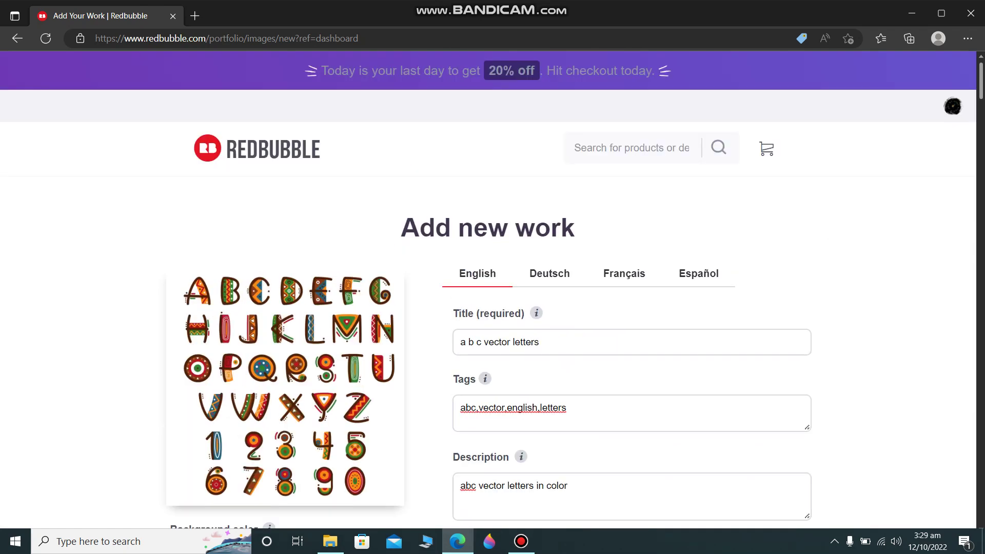
scroll(488, 290, down, 5)
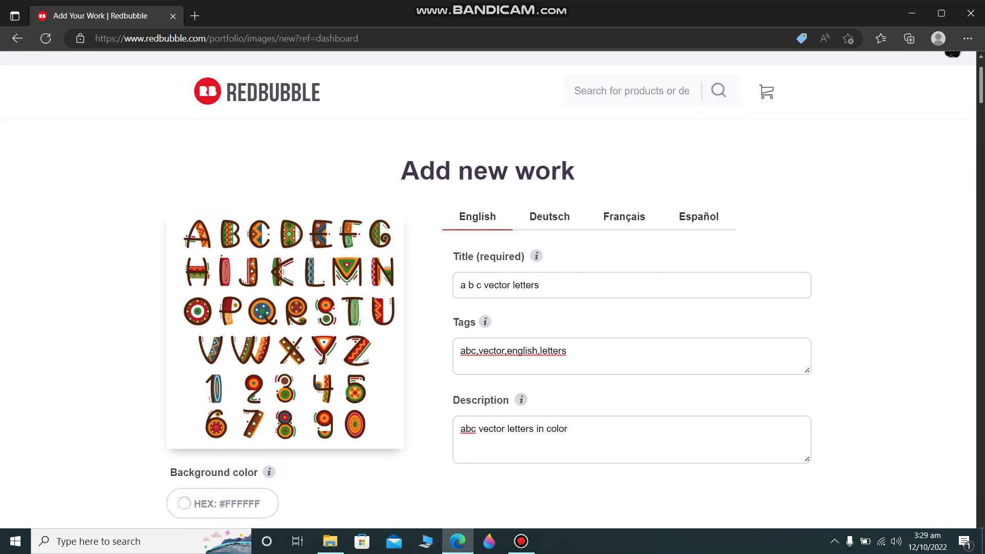
scroll(487, 290, up, 5)
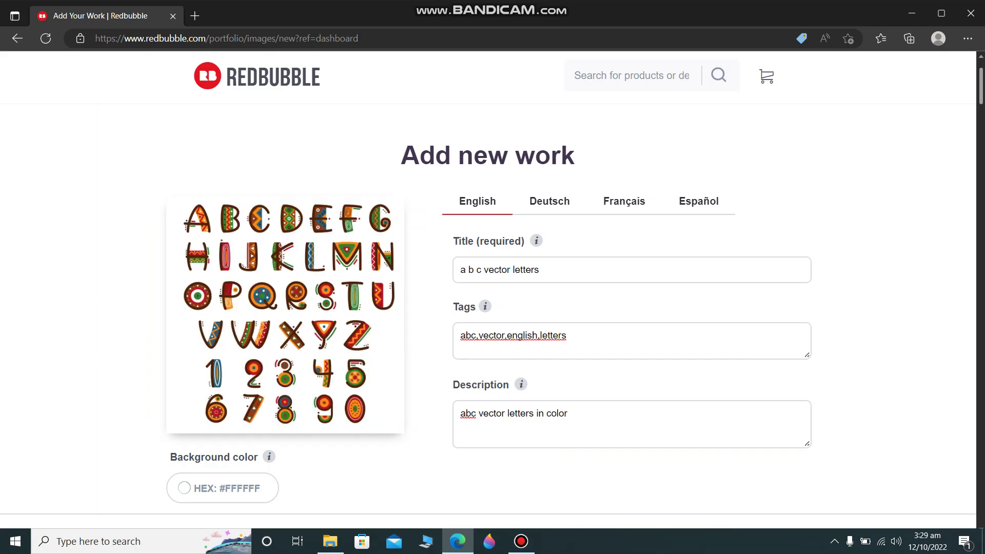
scroll(488, 290, down, 20)
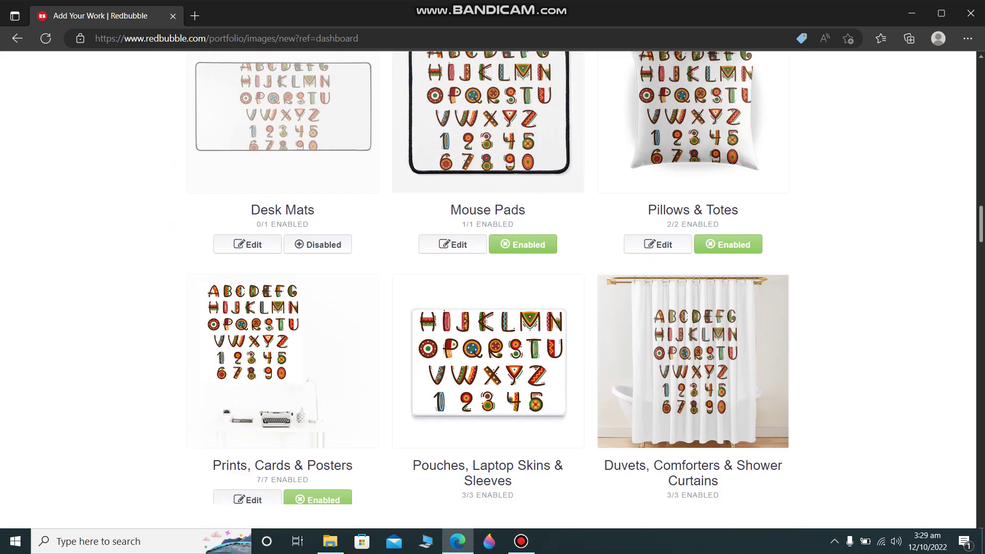
scroll(488, 290, down, 15)
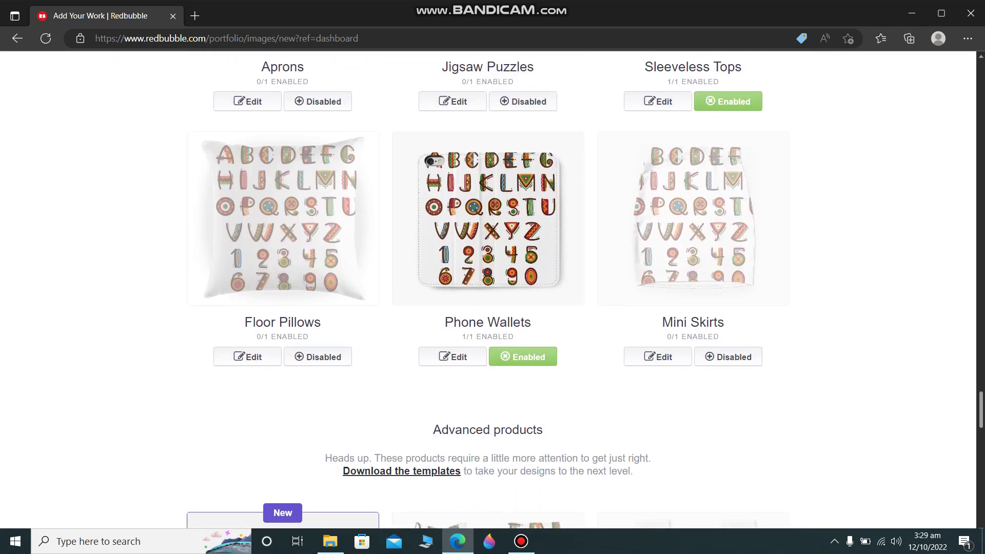
scroll(783, 451, down, 8)
scroll(488, 290, down, 7)
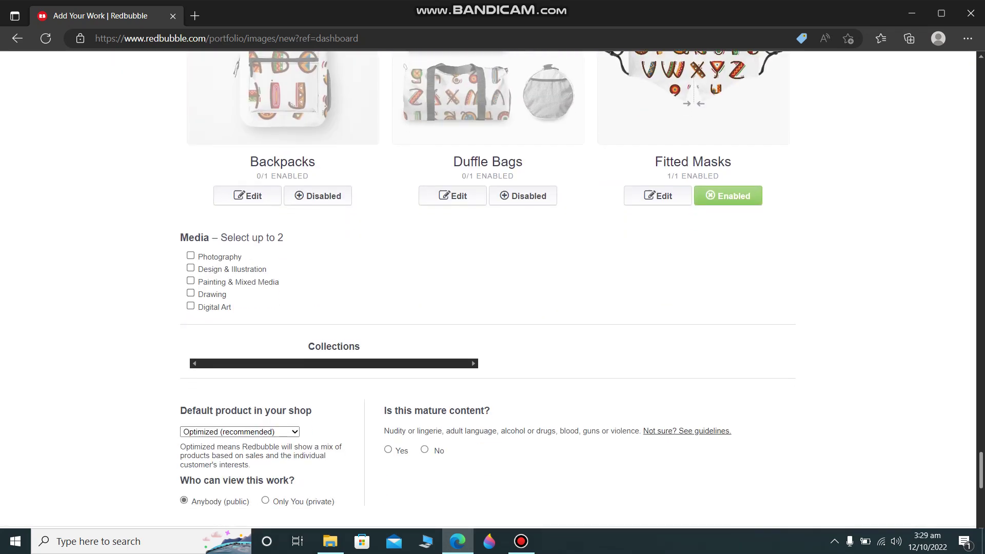
Step: Select Design & Illustration and Digital Art as the media types of the new work
drag(180, 237, 234, 308)
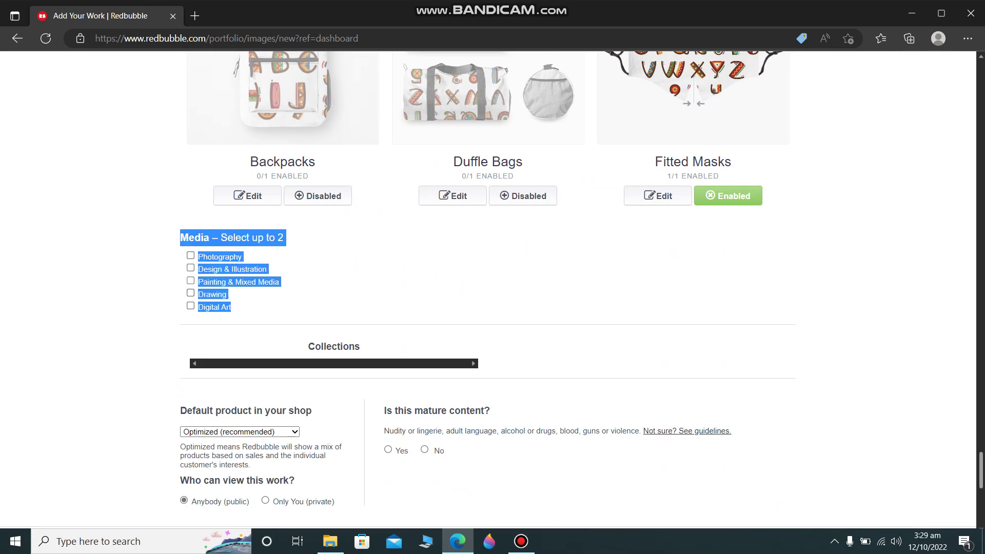
click(190, 281)
click(191, 281)
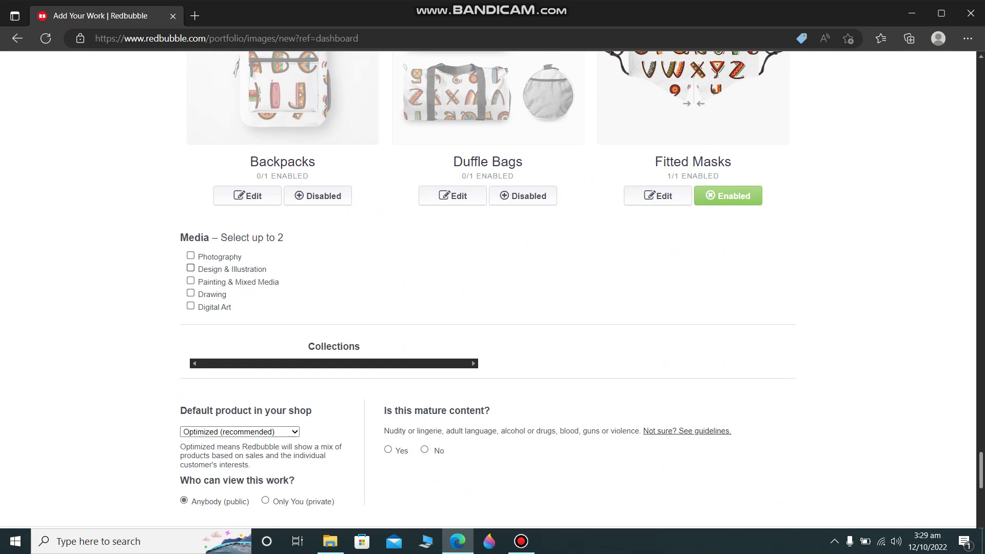
click(191, 268)
click(190, 306)
scroll(190, 306, down, 1)
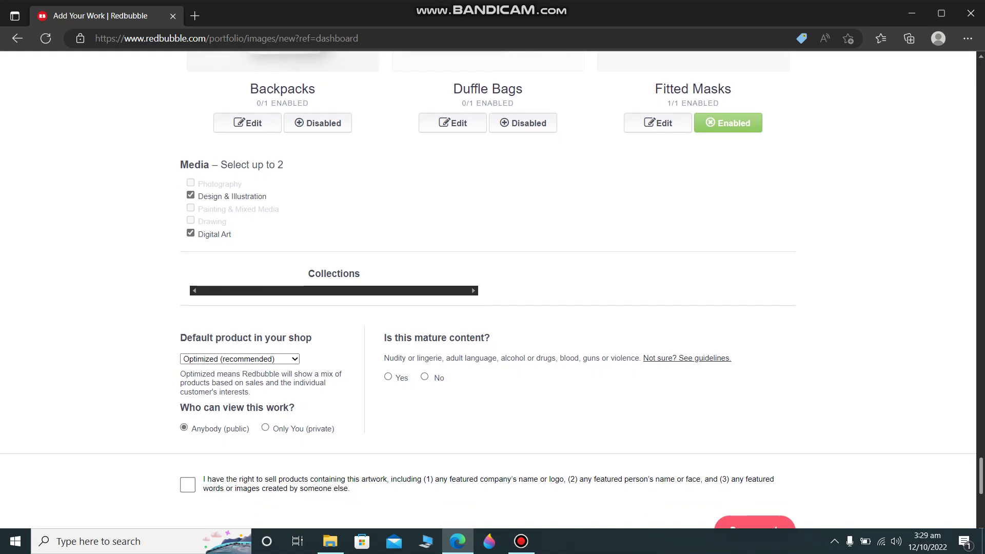